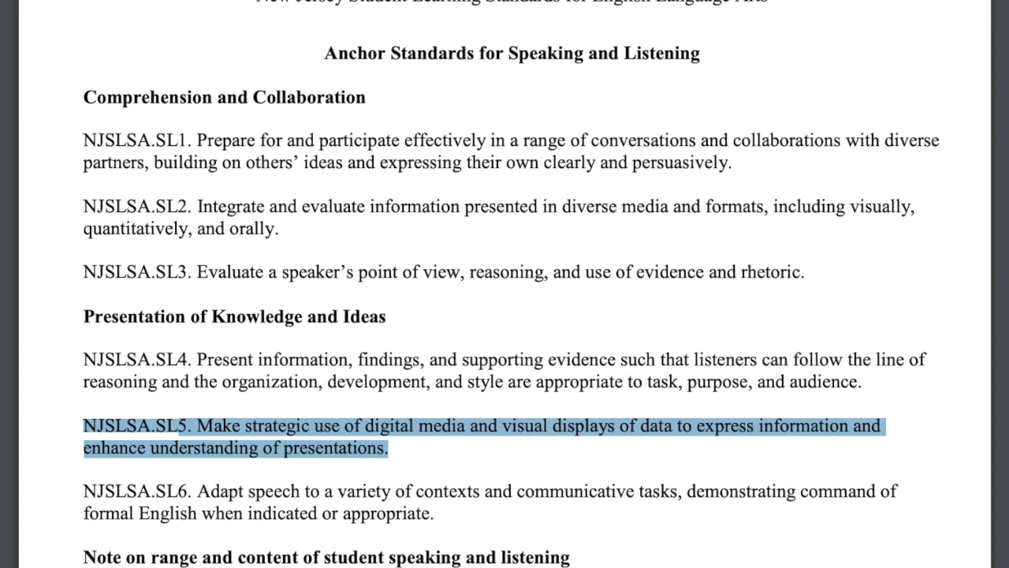
- Examine the dissertation PDF's title page, abstract, acknowledgments and table of contents for formatting and structure
scroll(512, 353, "down", 8)
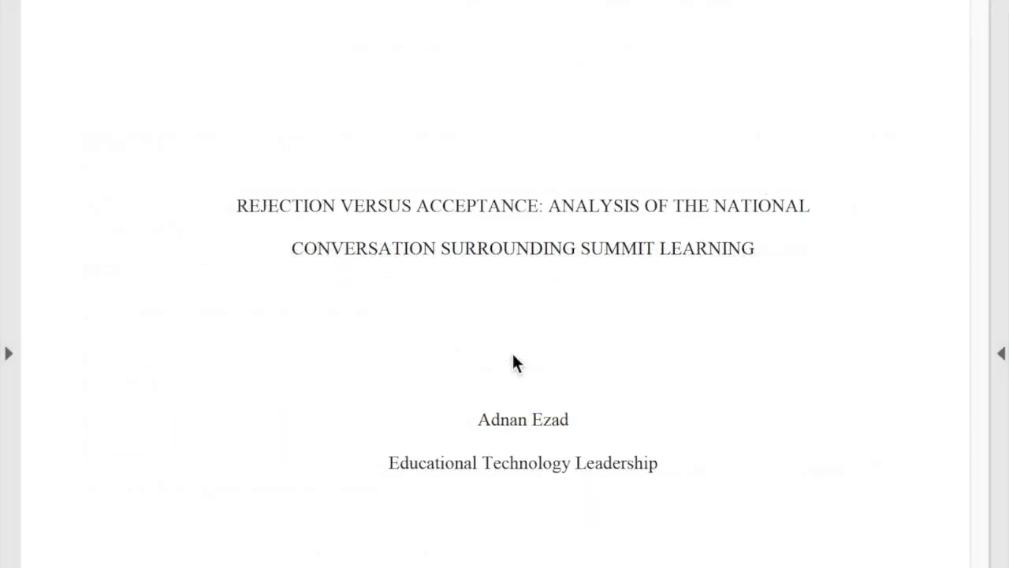
scroll(513, 356, "down", 7)
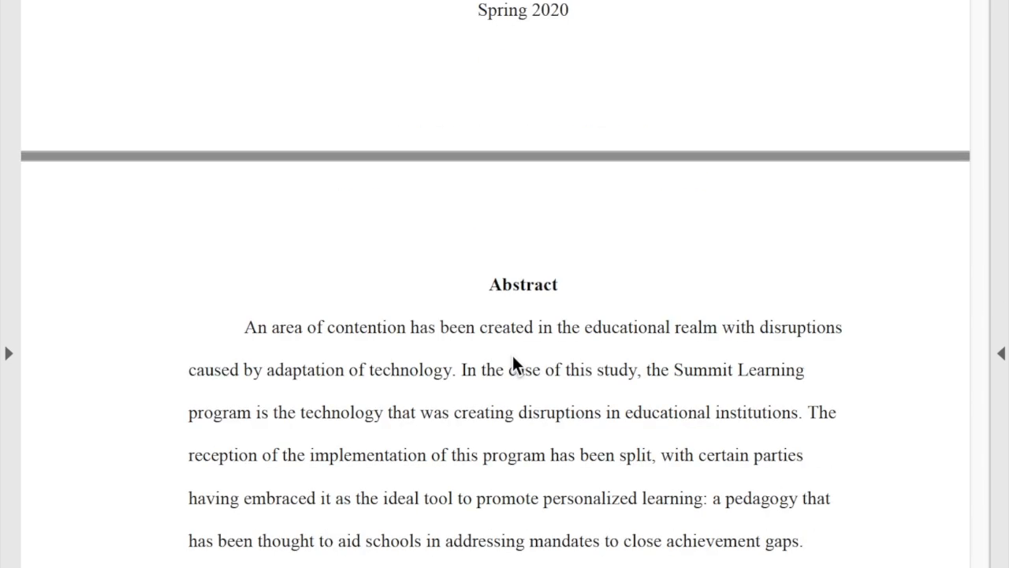
scroll(511, 353, "down", 5)
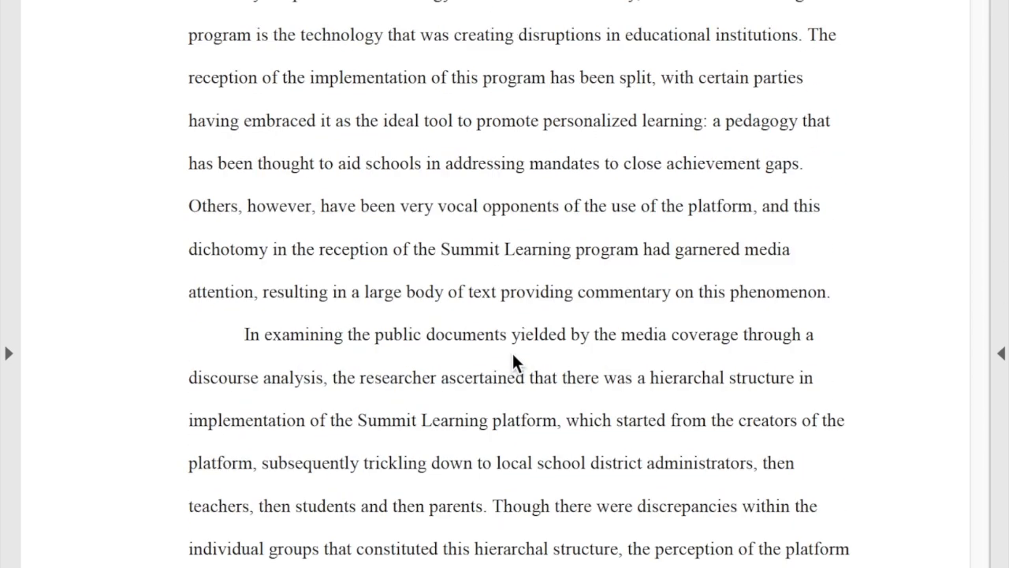
scroll(511, 364, "down", 5)
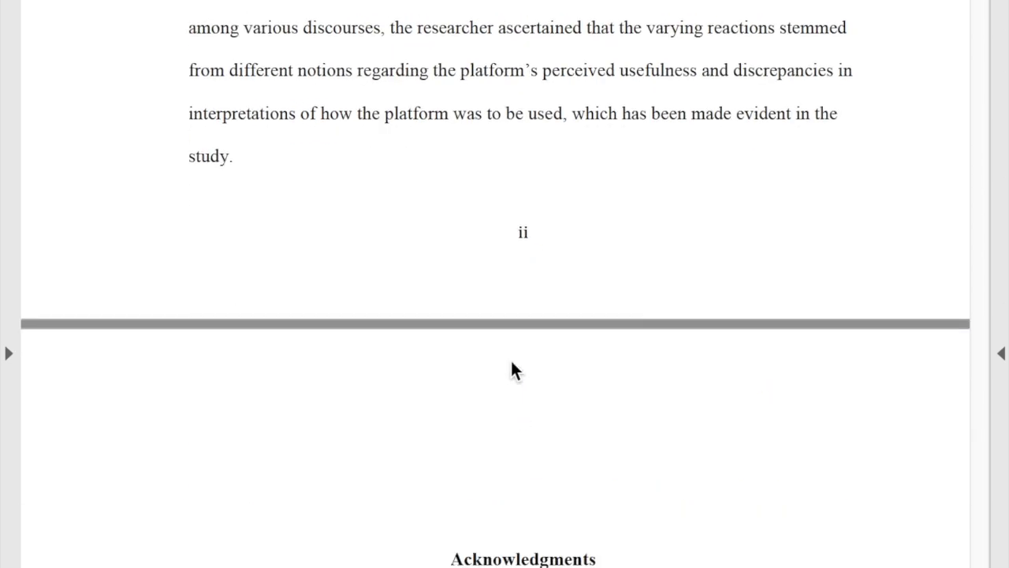
scroll(555, 286, "down", 5)
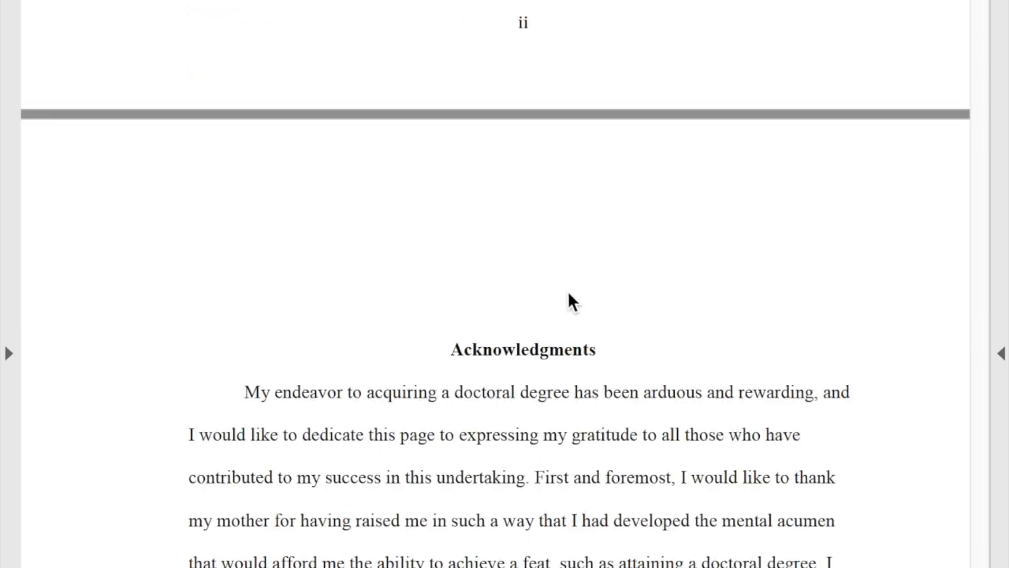
scroll(559, 345, "down", 8)
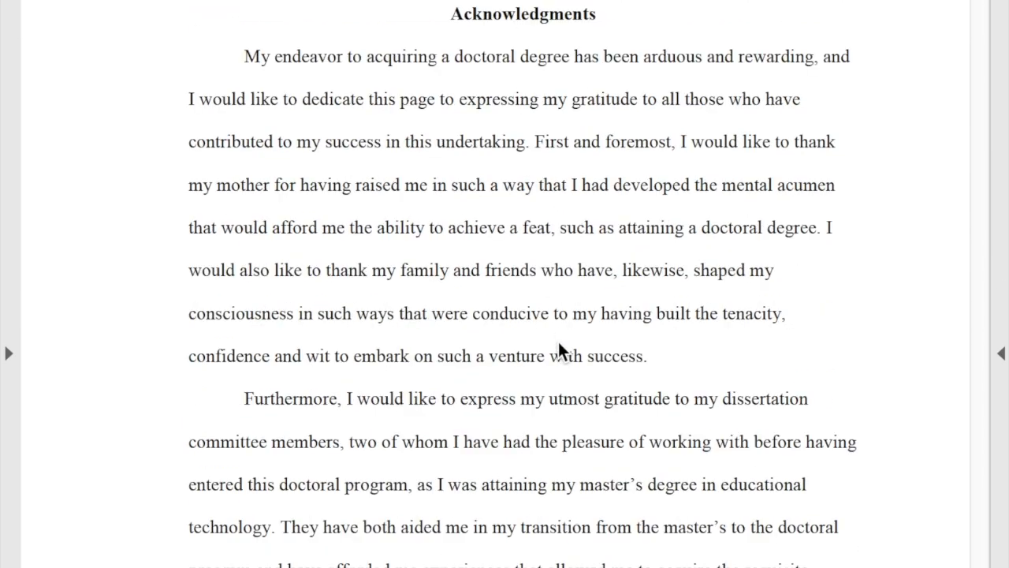
scroll(559, 352, "down", 10)
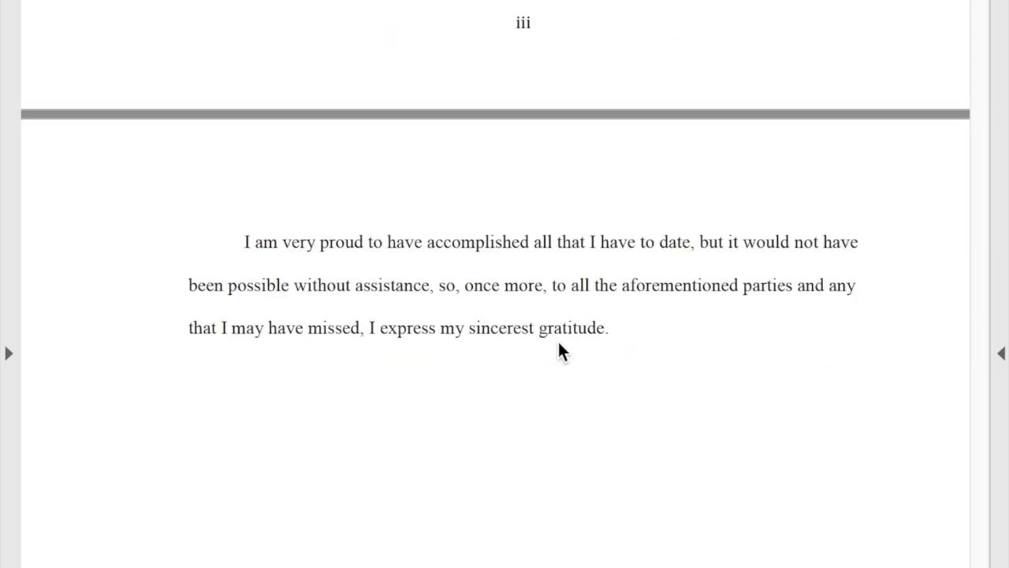
scroll(558, 353, "down", 10)
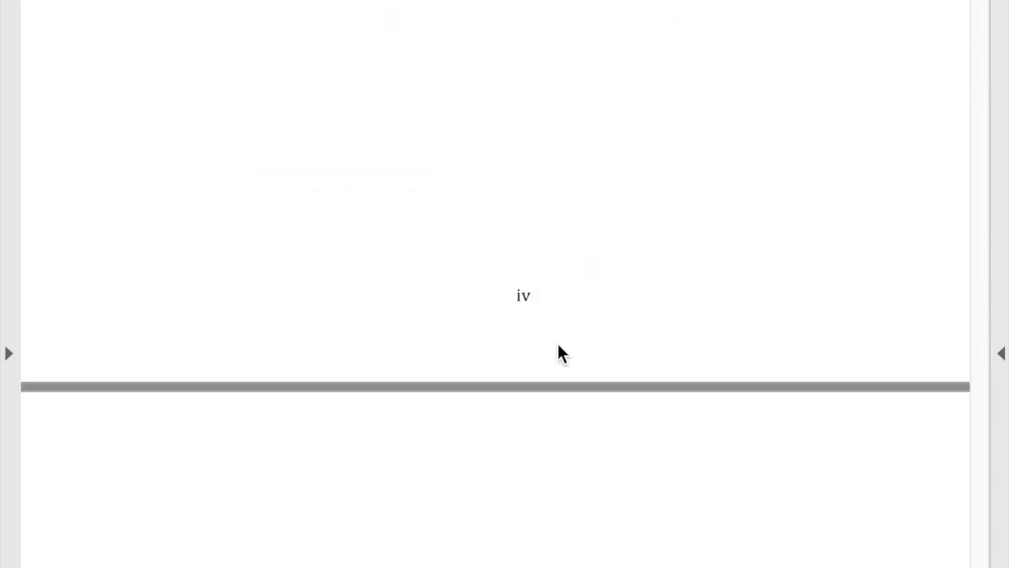
scroll(505, 337, "down", 5)
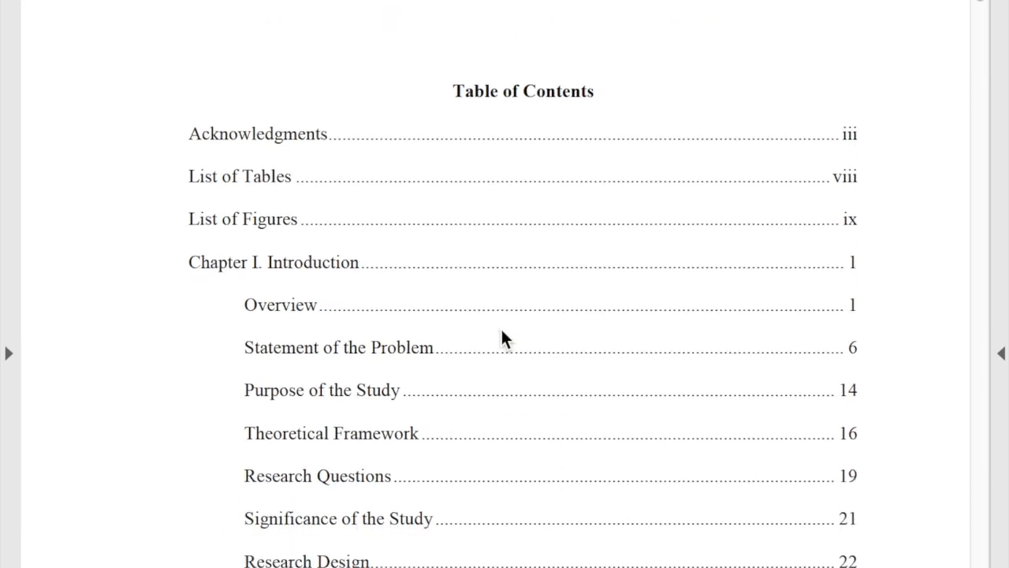
scroll(506, 320, "up", 1)
scroll(552, 209, "up", 1)
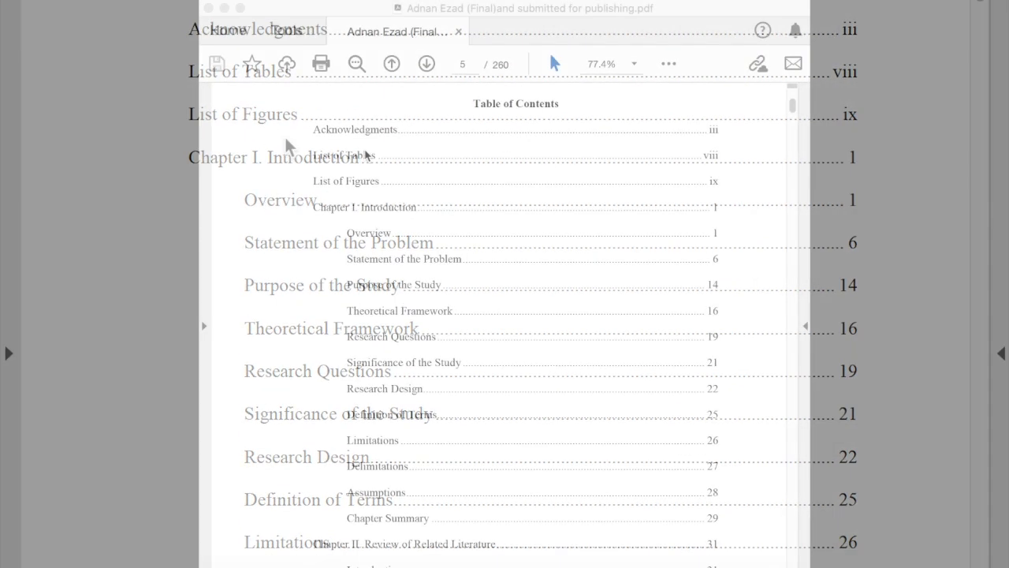
left_click(318, 33)
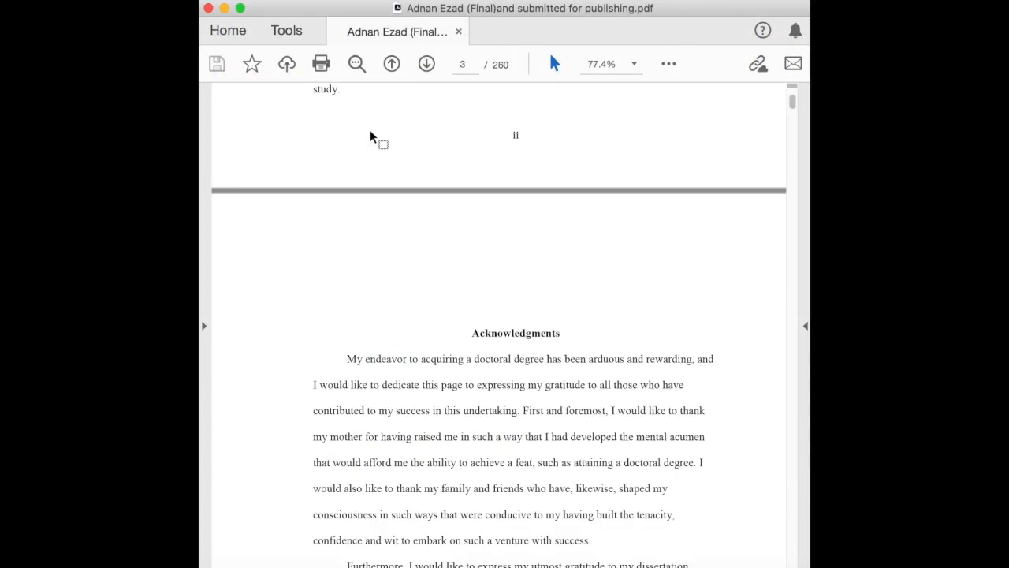
scroll(516, 307, "down", 10)
left_click(406, 433)
scroll(406, 433, "down", 8)
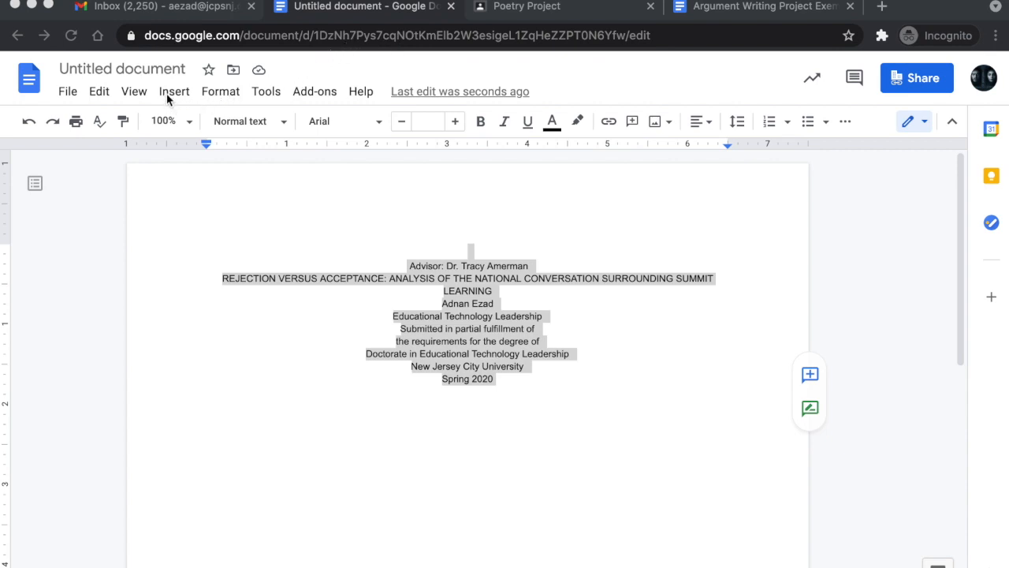
- Set the line spacing of all the selected title page text to Double
left_click(210, 96)
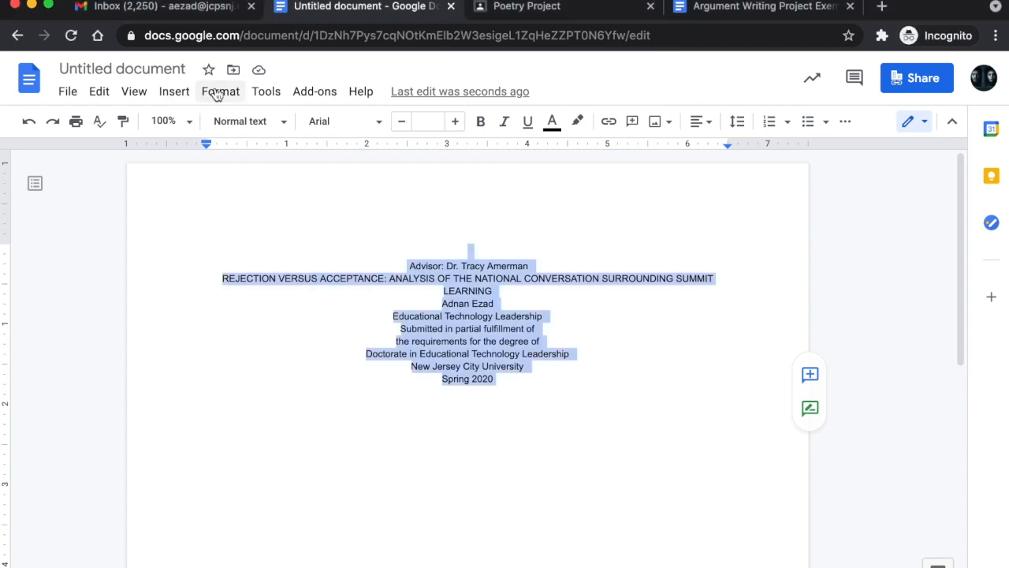
left_click(217, 96)
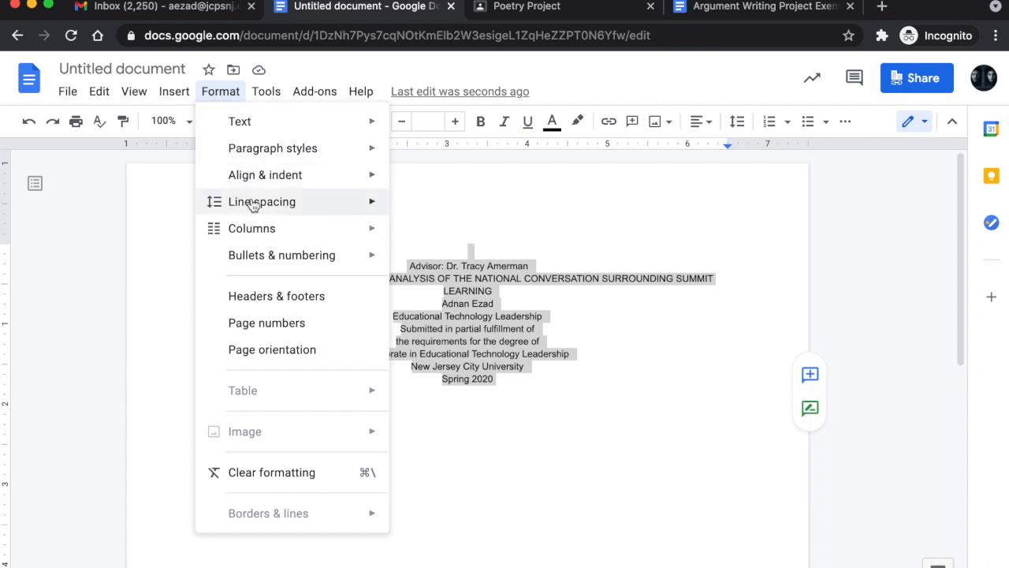
mouse_move(253, 205)
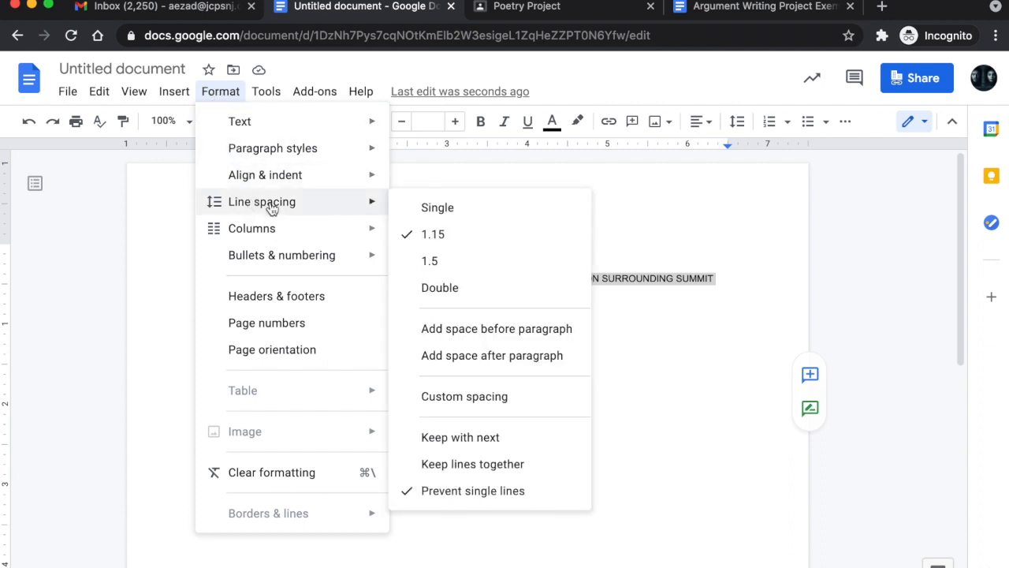
left_click(455, 290)
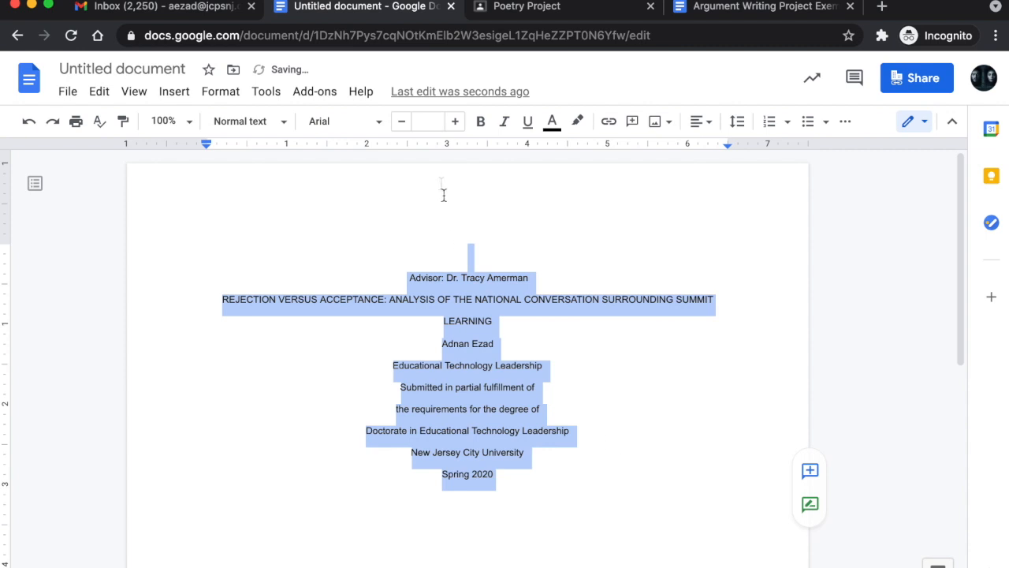
- Set the selected title page text to Times New Roman at font size 12
left_click(381, 130)
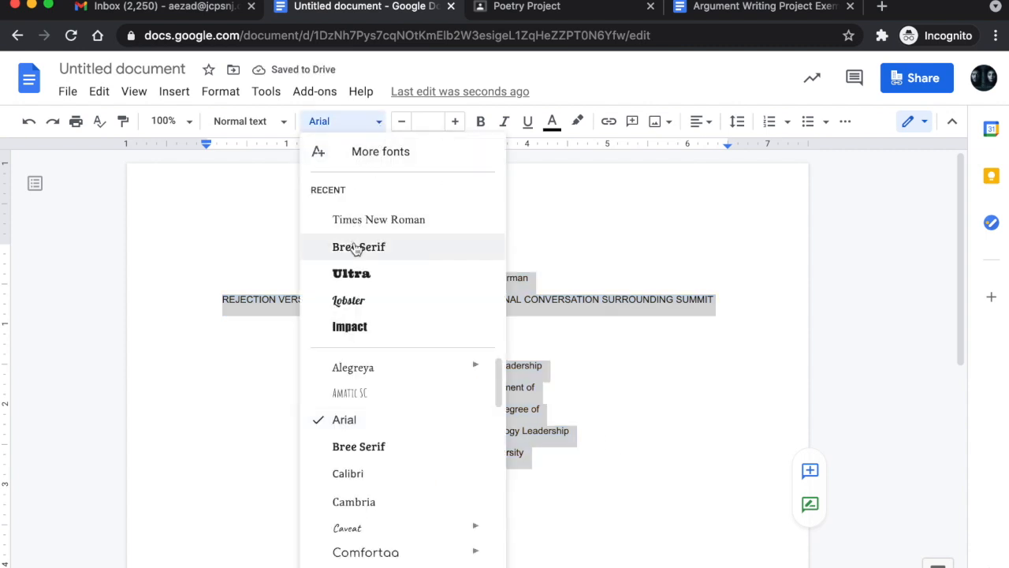
left_click(369, 224)
left_click(432, 121)
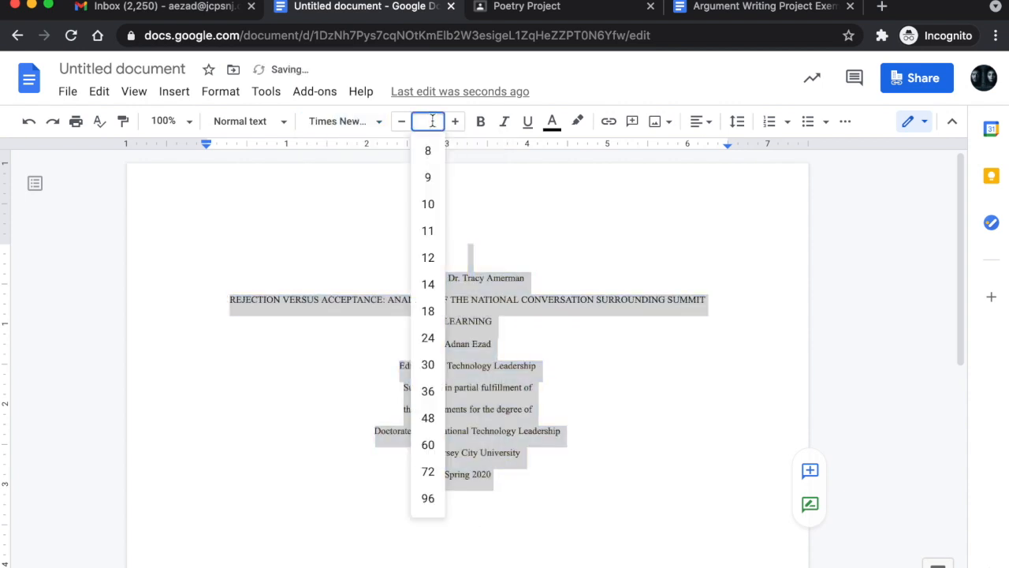
type("12")
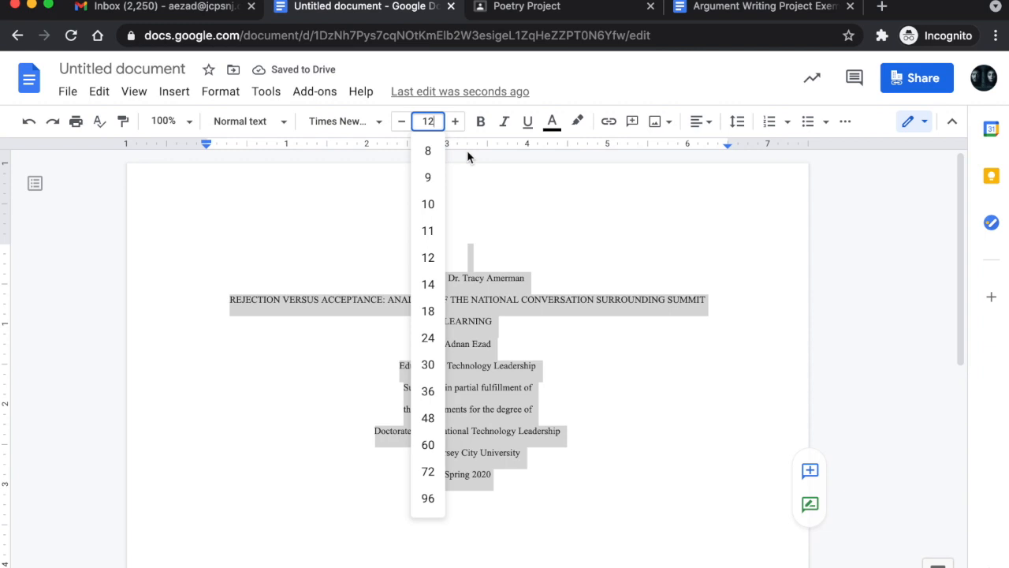
key("Return")
- Set the title page block from the author's name through New Jersey City University to single line spacing
scroll(678, 433, "down", 5)
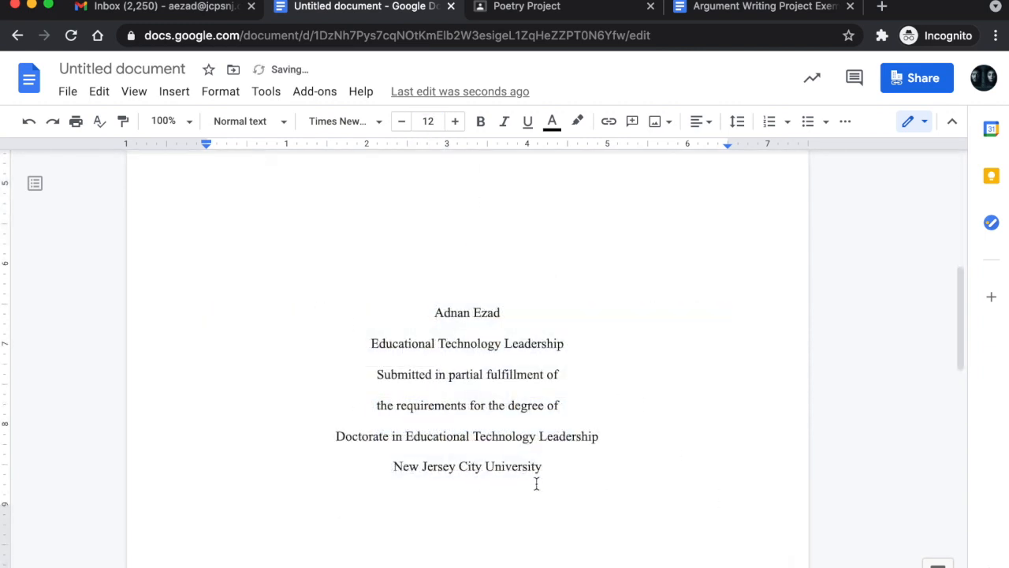
left_click_drag(536, 483, 423, 315)
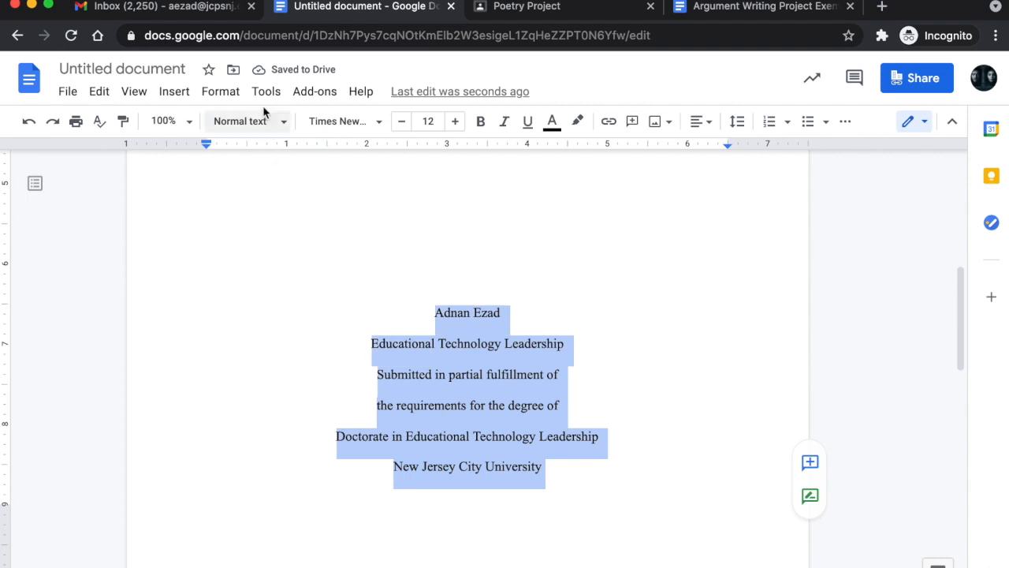
left_click(232, 94)
mouse_move(261, 93)
mouse_move(272, 124)
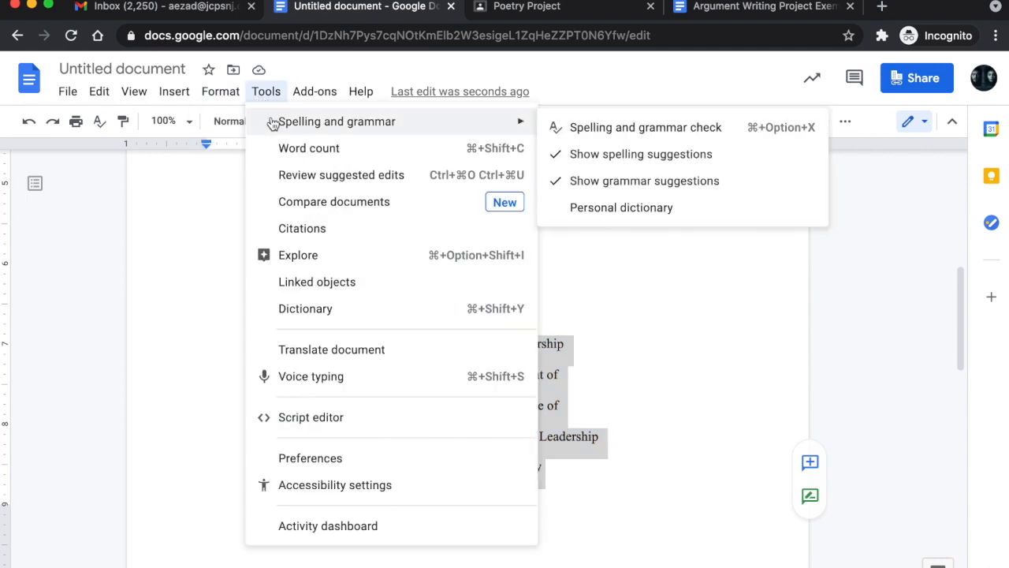
mouse_move(228, 97)
mouse_move(257, 213)
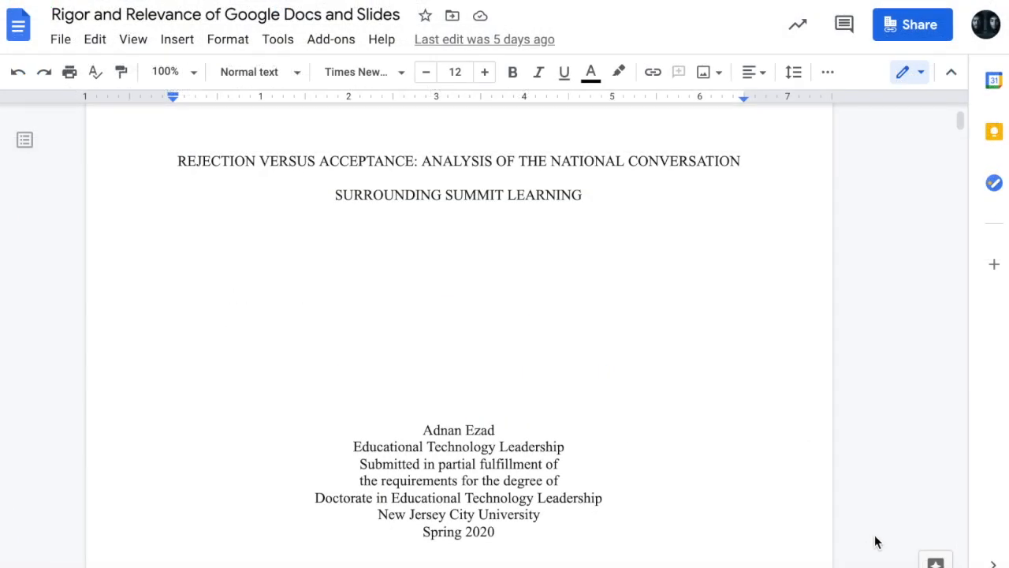
- Add page numbers in the header starting at 1, with the number not shown on the first page
left_click(762, 73)
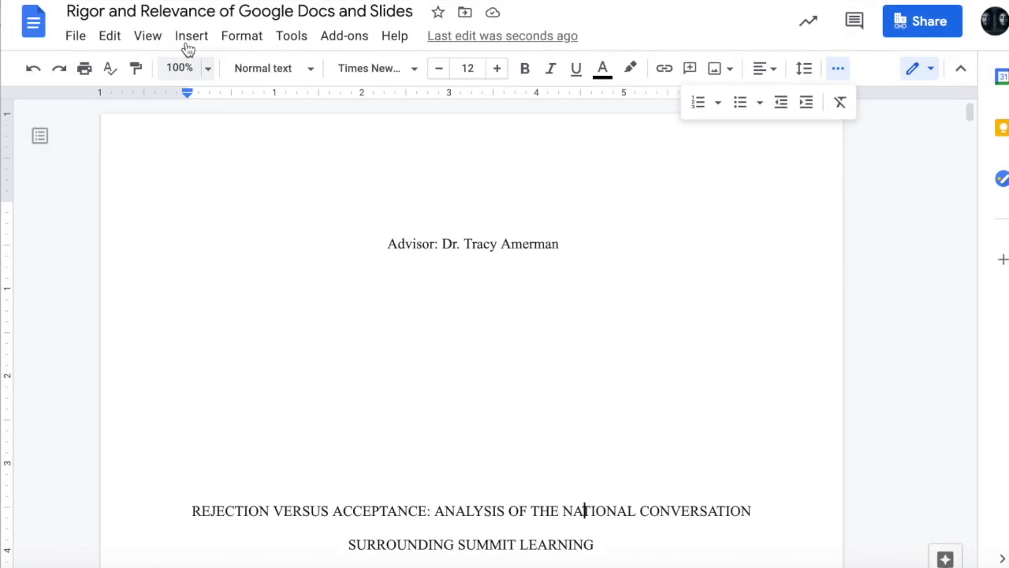
left_click(189, 44)
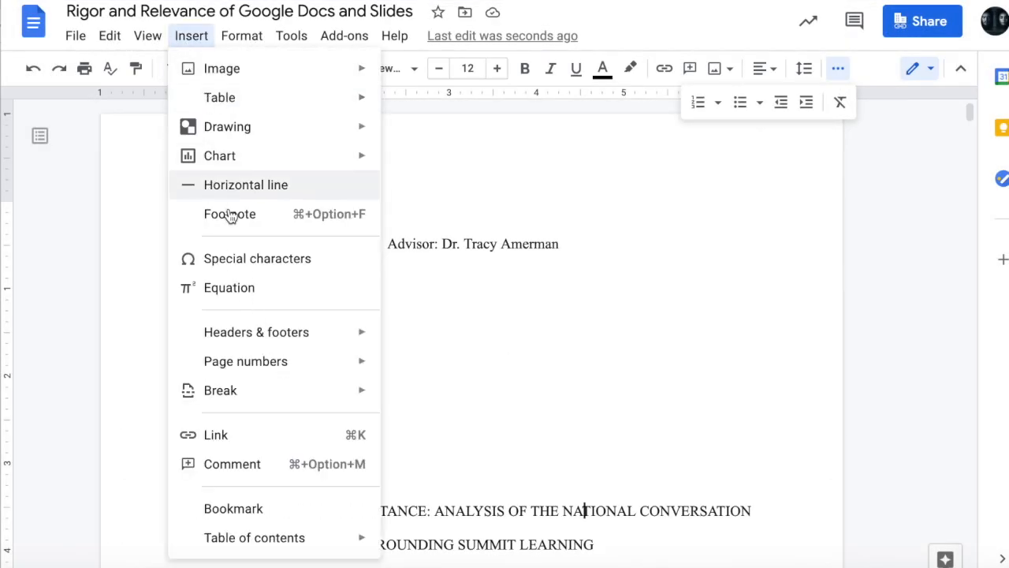
mouse_move(263, 363)
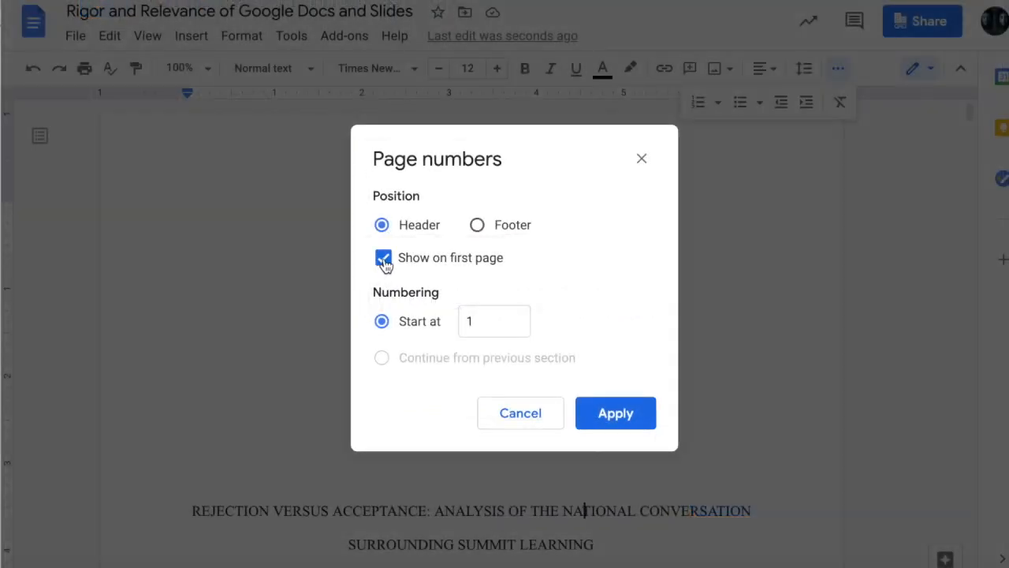
left_click(384, 259)
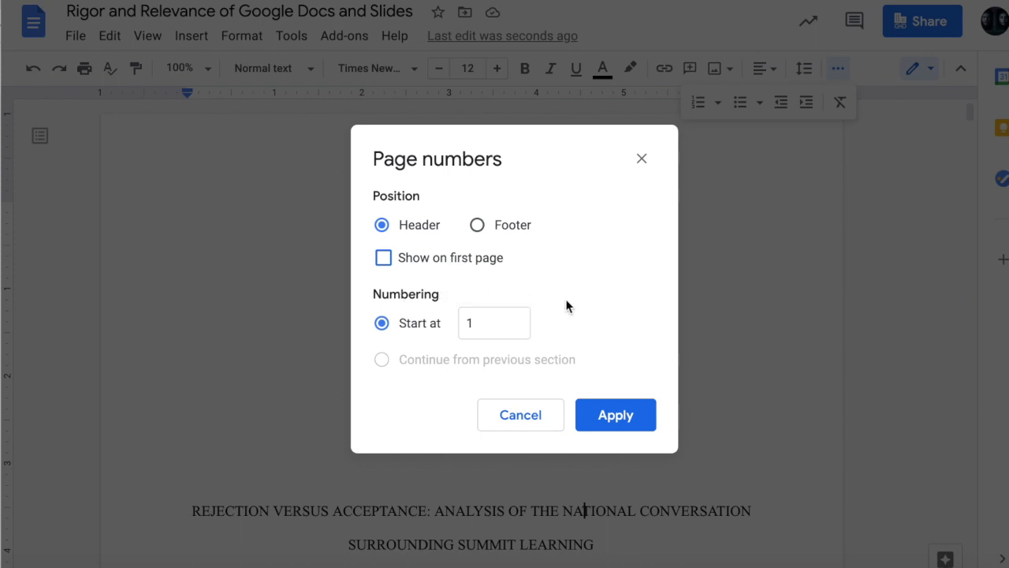
left_click(617, 405)
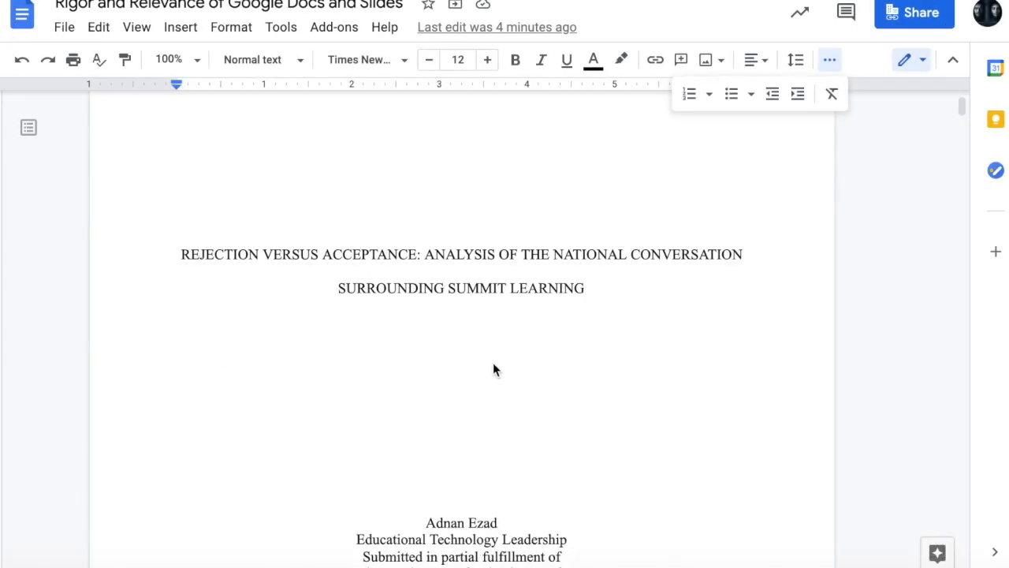
- Apply the Heading 2 style to the "Abstract" heading at the start of page 2
scroll(468, 332, "down", 1)
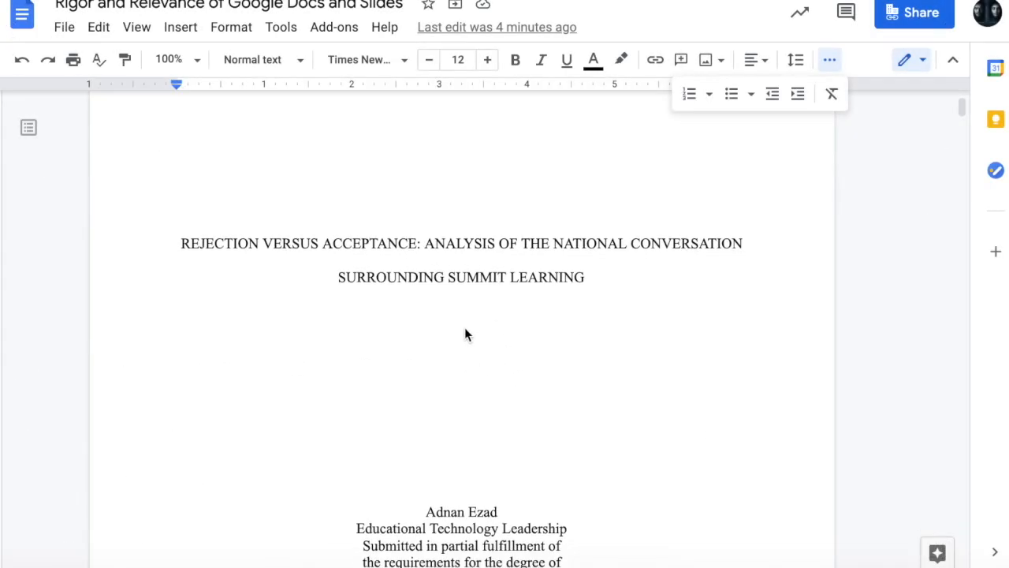
scroll(462, 336, "down", 10)
scroll(401, 356, "up", 3)
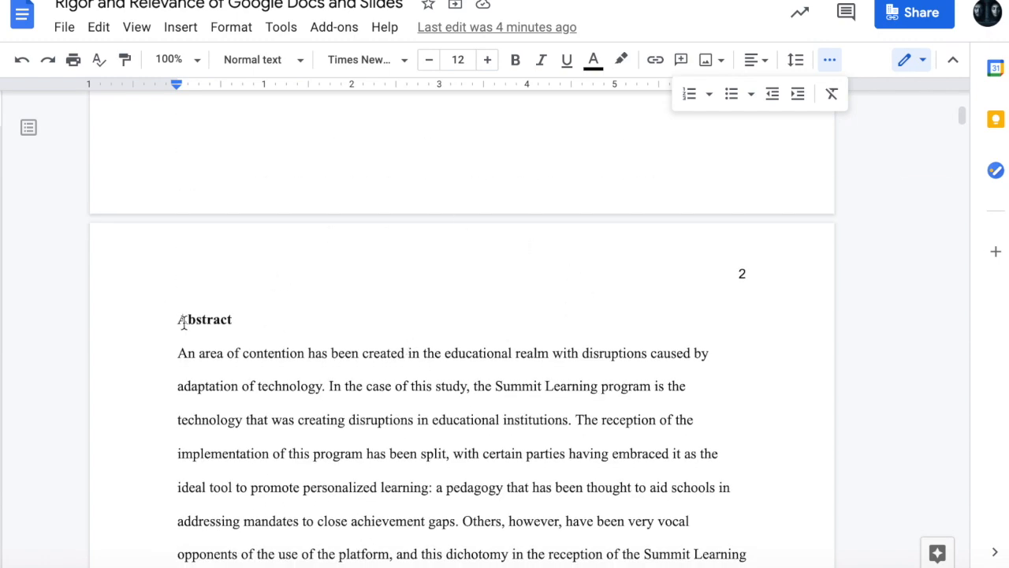
left_click_drag(177, 320, 236, 322)
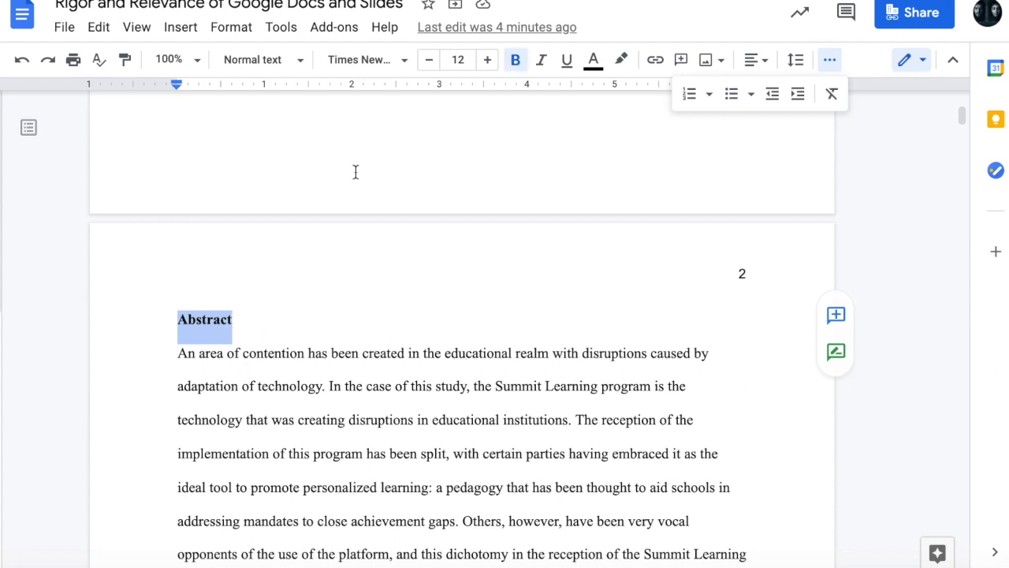
left_click(300, 60)
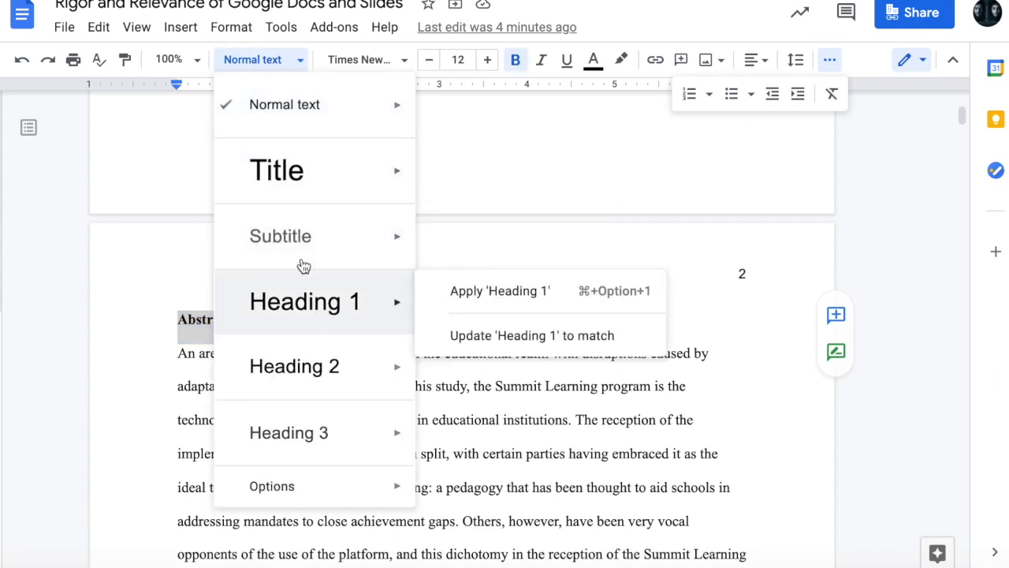
mouse_move(322, 367)
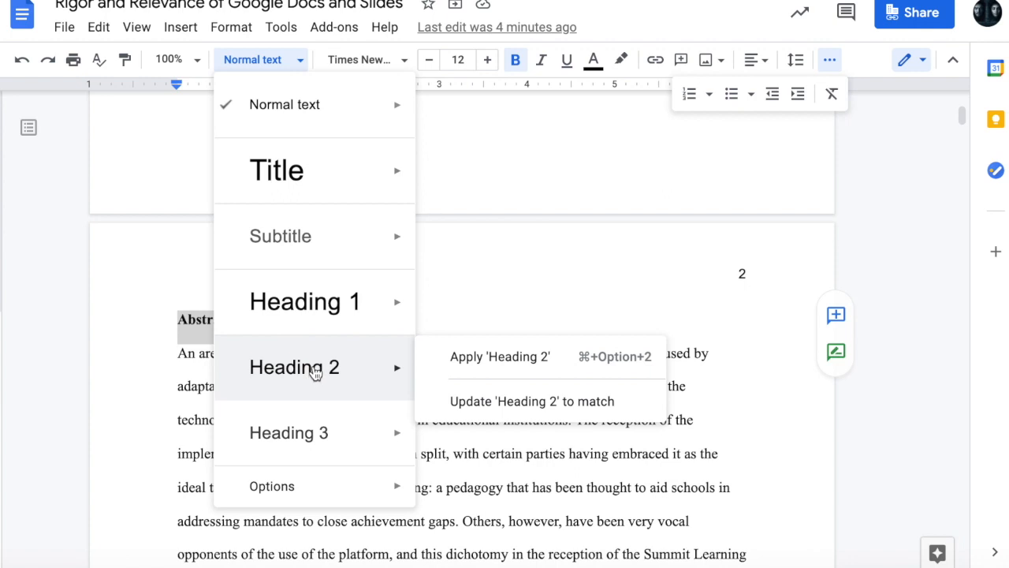
left_click(314, 372)
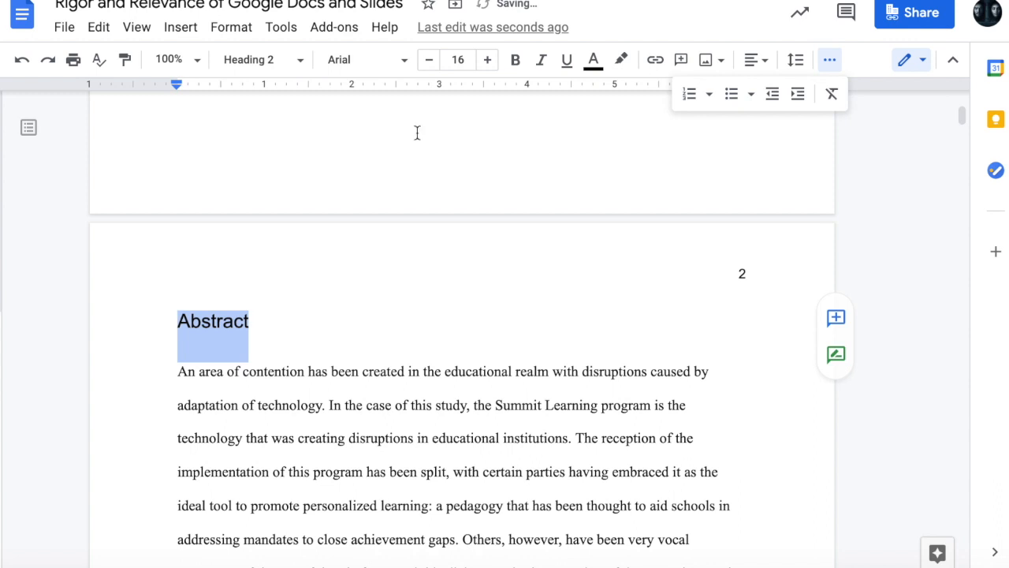
- Format the selected "Abstract" heading in Times New Roman, size 12, bold
left_click(401, 67)
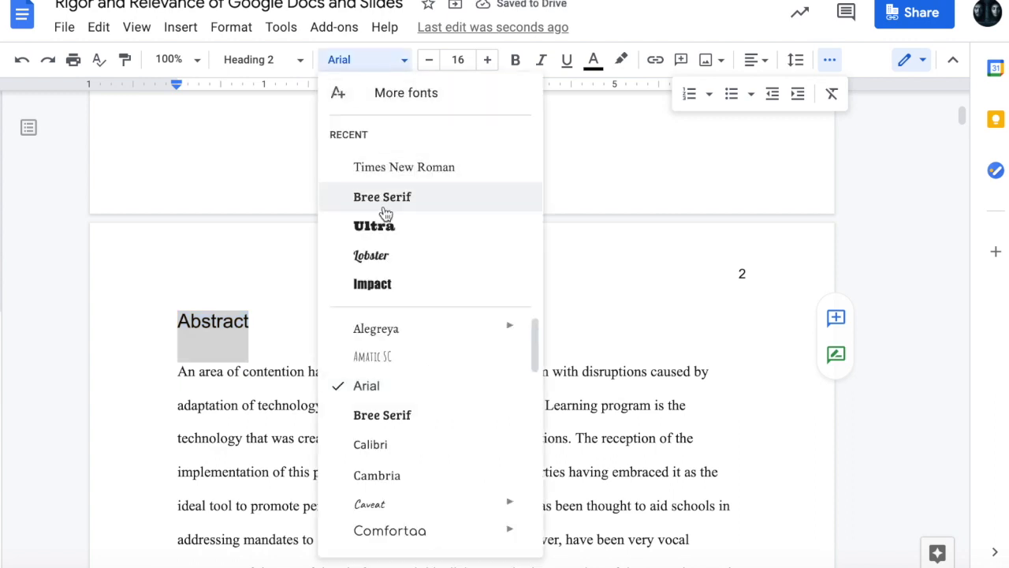
left_click(402, 169)
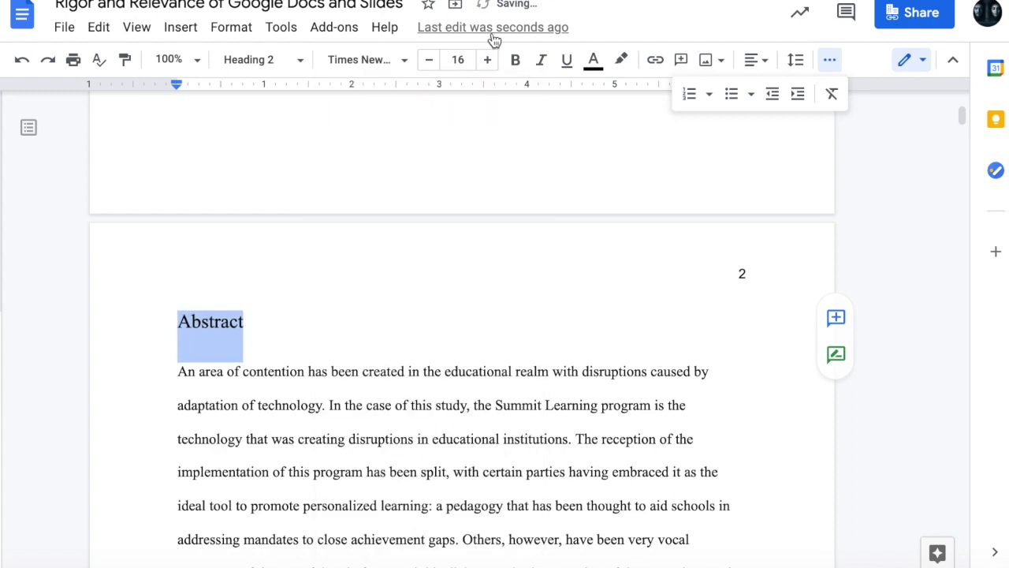
left_click(463, 60)
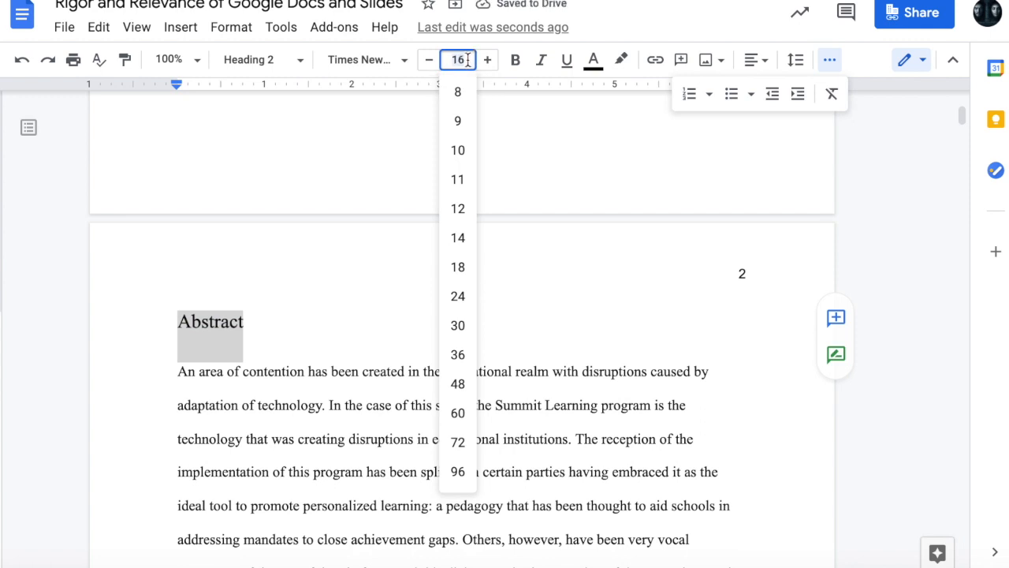
type("12")
key("Return")
key("ctrl+b")
scroll(336, 126, "down", 1)
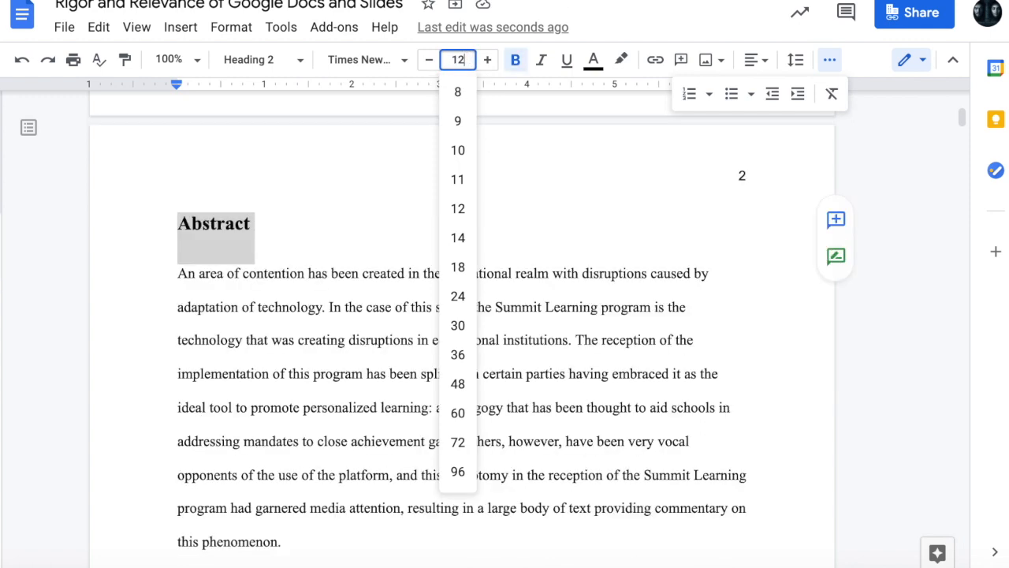
right_click(221, 232)
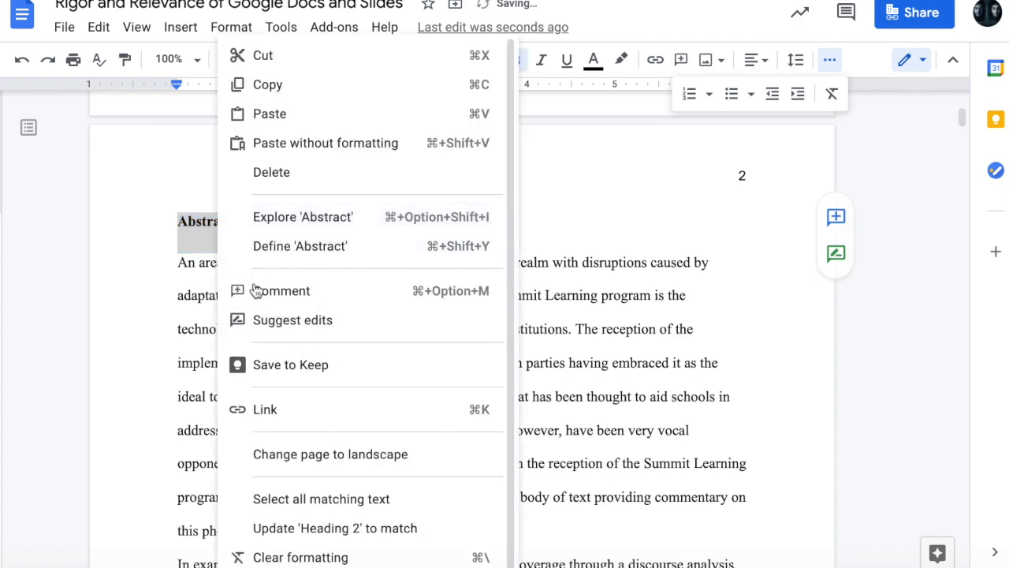
left_click(191, 221)
- Update the Heading 2 style to match the bold "Acknowledgments" heading at the start of page 3
scroll(191, 220, "down", 9)
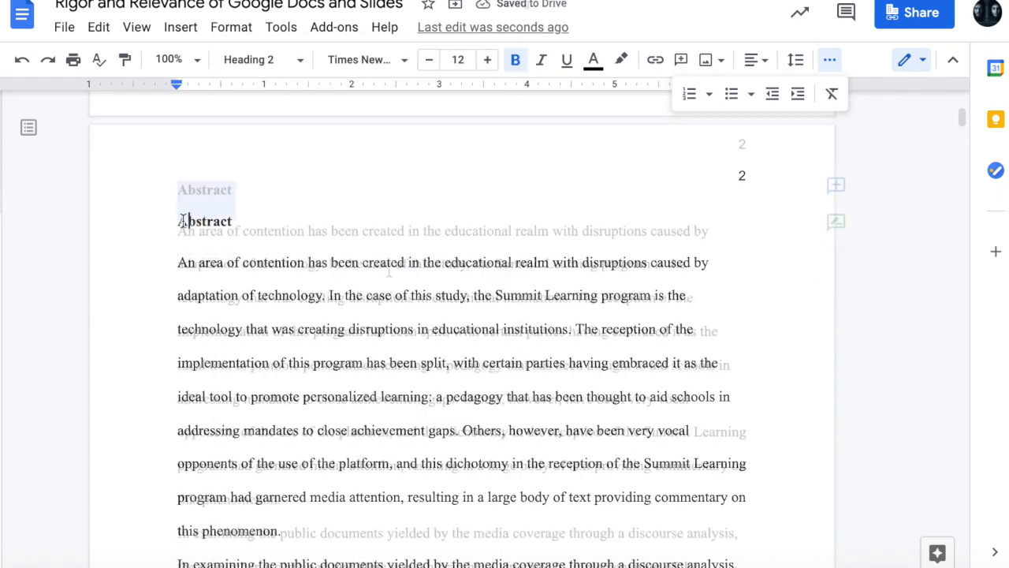
scroll(366, 296, "down", 2)
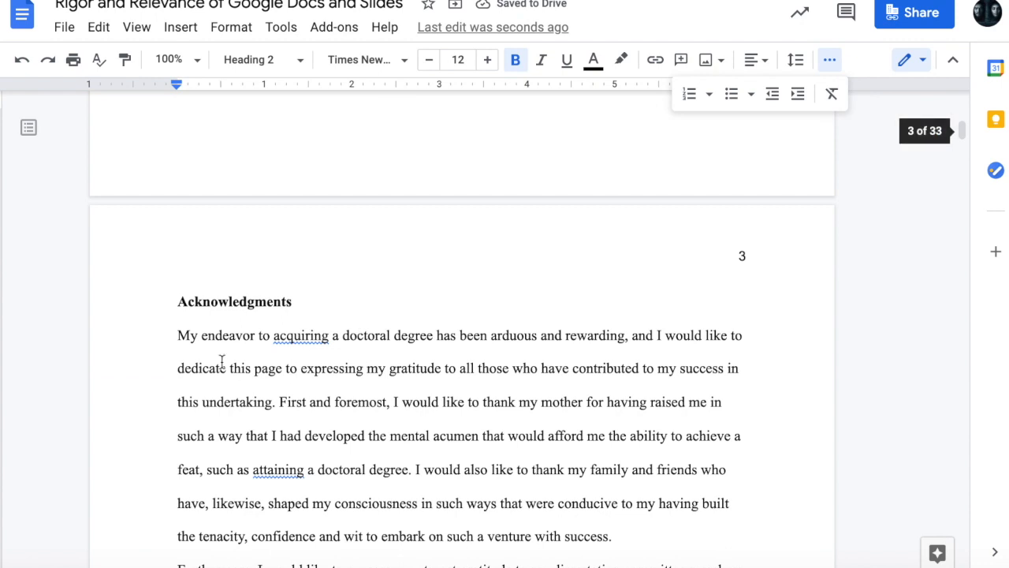
left_click(177, 302)
left_click_drag(178, 301, 297, 301)
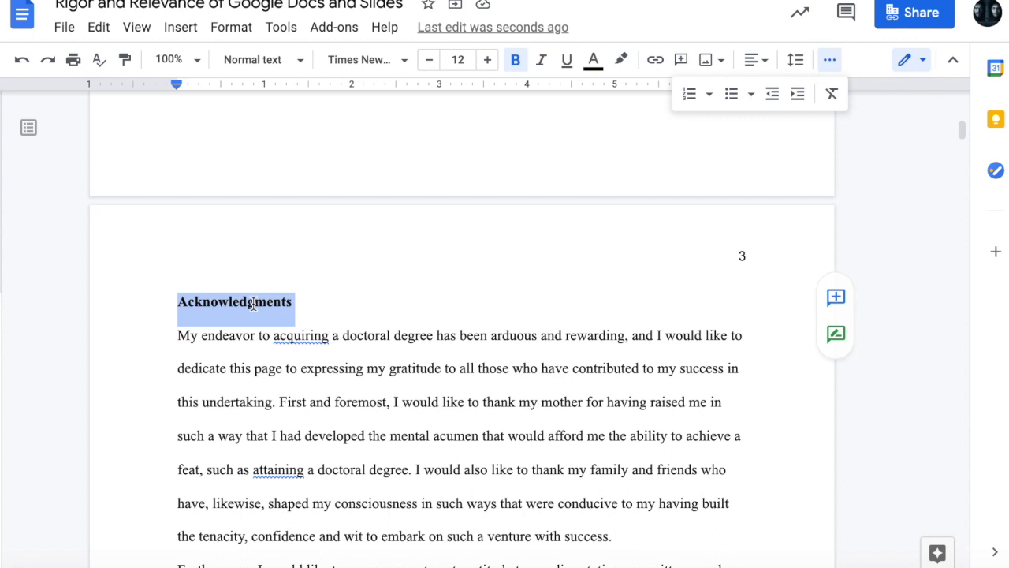
left_click(300, 63)
mouse_move(329, 373)
left_click(492, 402)
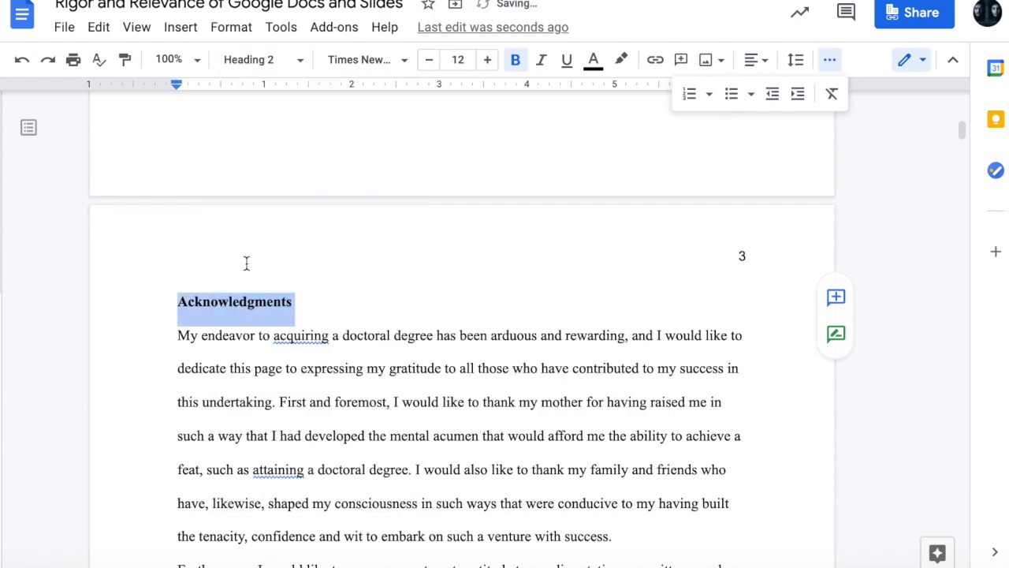
- Join the "Chapter I" and "Introduction" lines on page 4 into a single heading reading "Chapter I: Introduction"
scroll(264, 318, "down", 12)
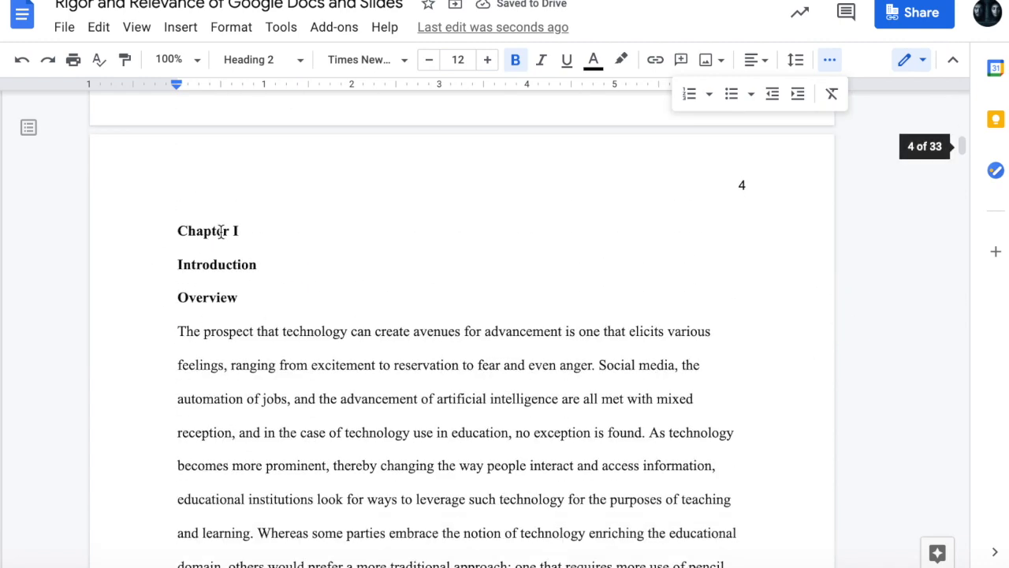
left_click(176, 265)
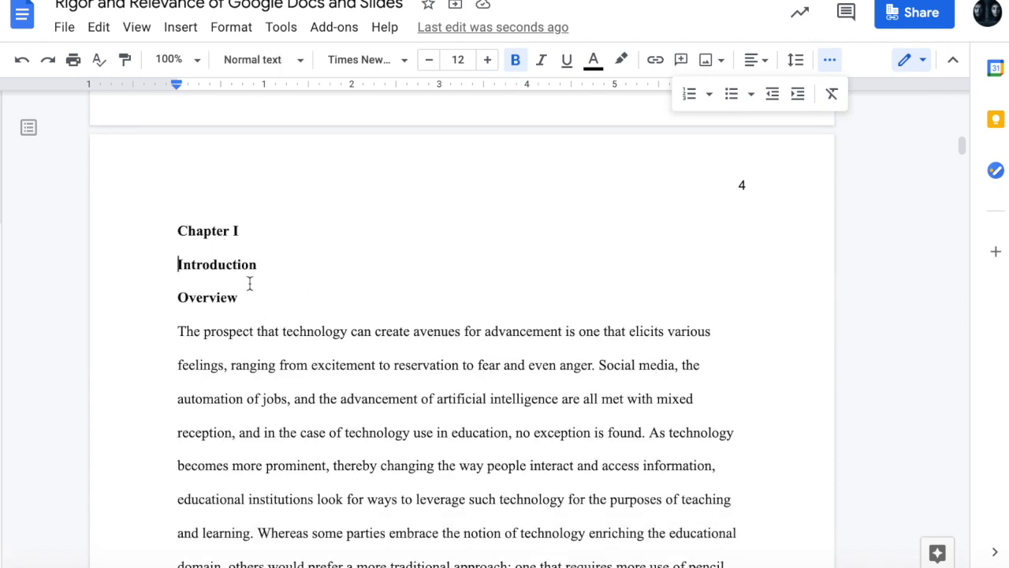
key("BackSpace")
key("Left")
type(":")
- Apply the Heading 1 style to the "Chapter I: Introduction" line
left_click_drag(177, 230, 326, 234)
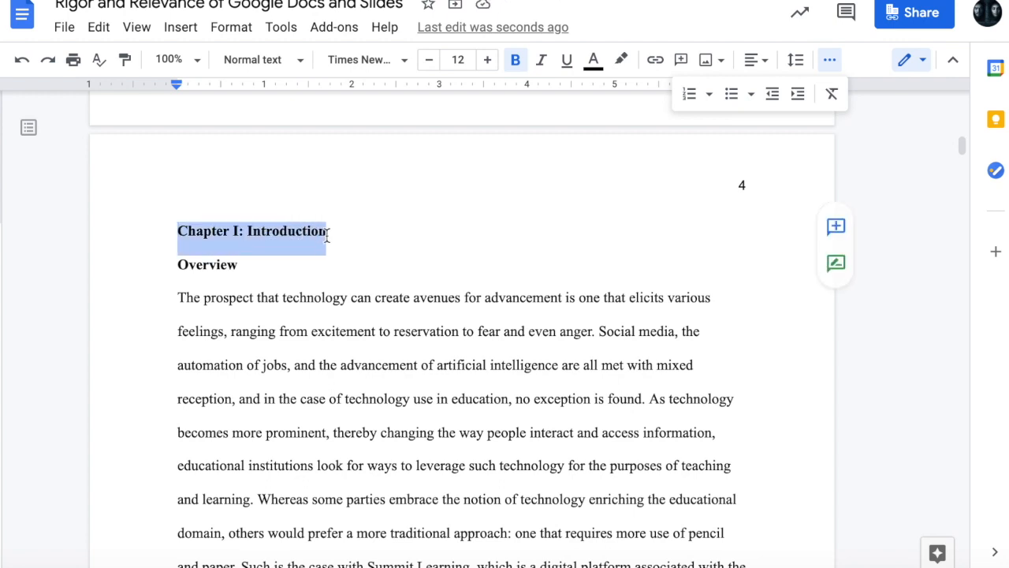
left_click(298, 60)
mouse_move(327, 315)
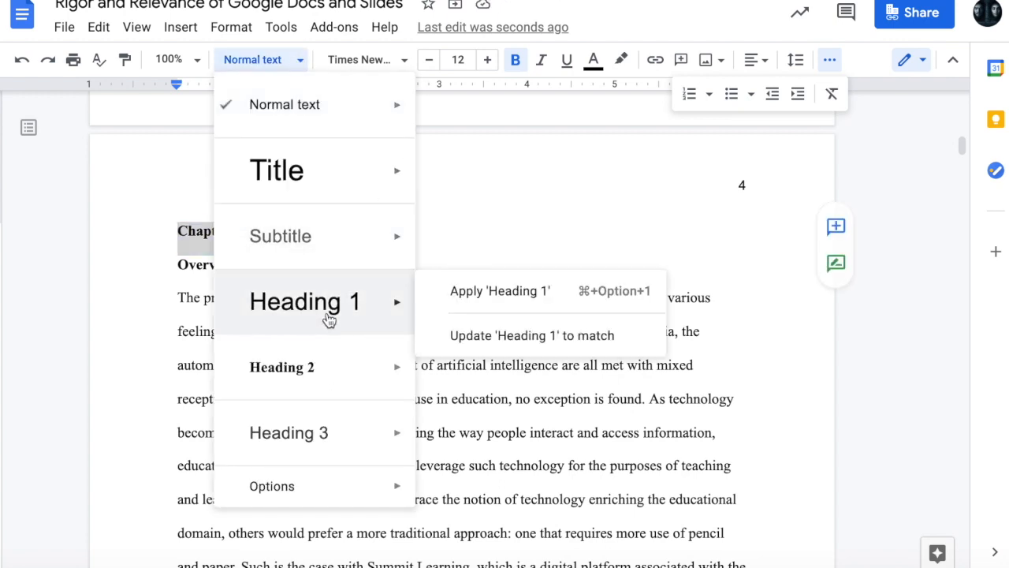
left_click(484, 291)
- Format the "Chapter I: Introduction" heading in Times New Roman, size 12, bold
left_click(403, 63)
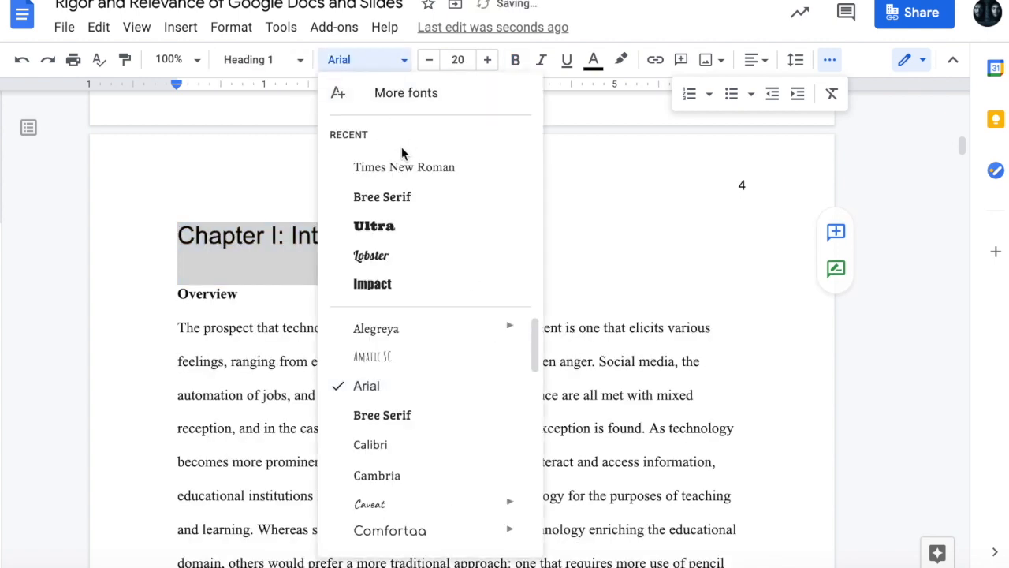
left_click(408, 166)
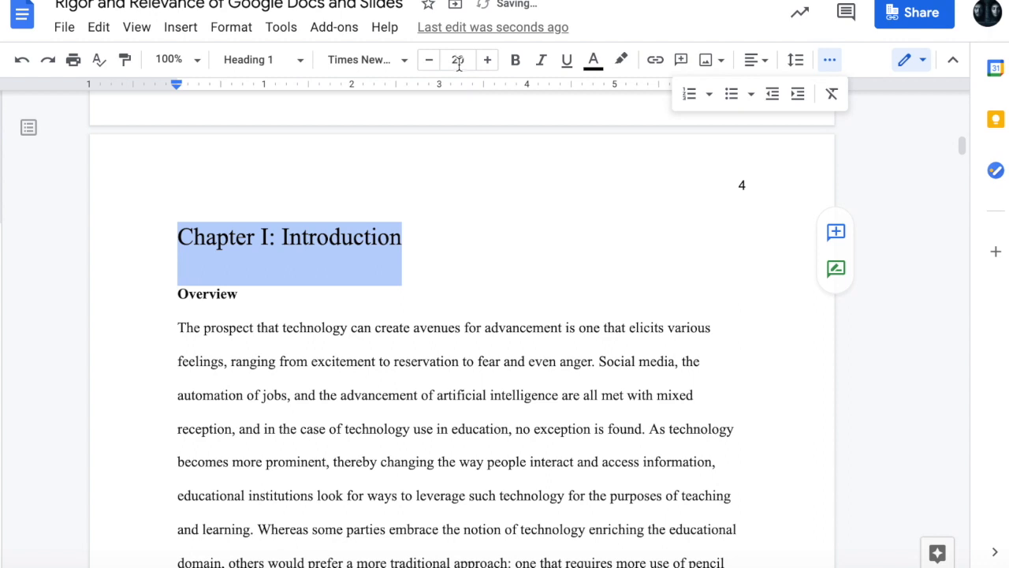
left_click(457, 60)
type("1")
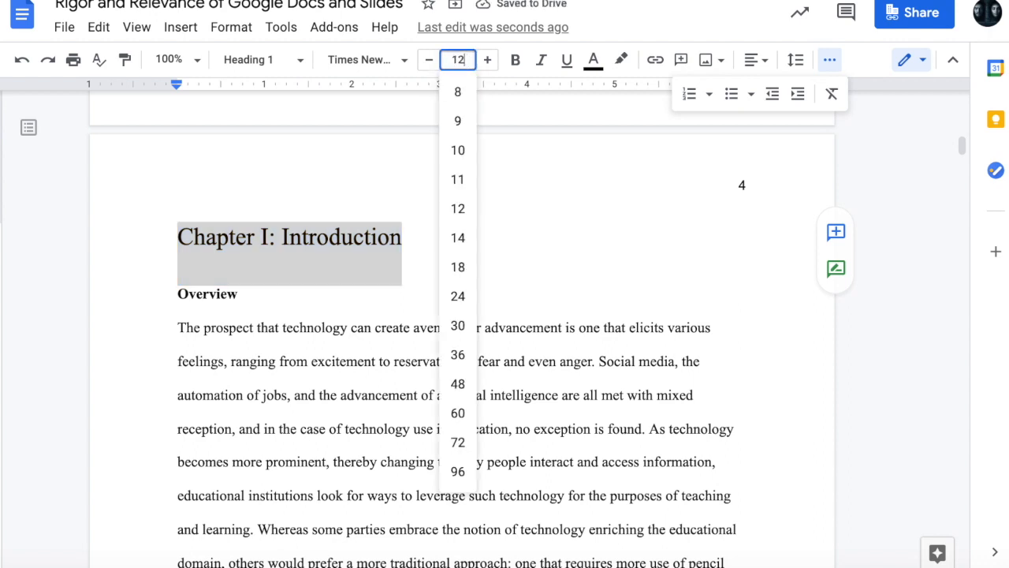
type("2")
key("Return")
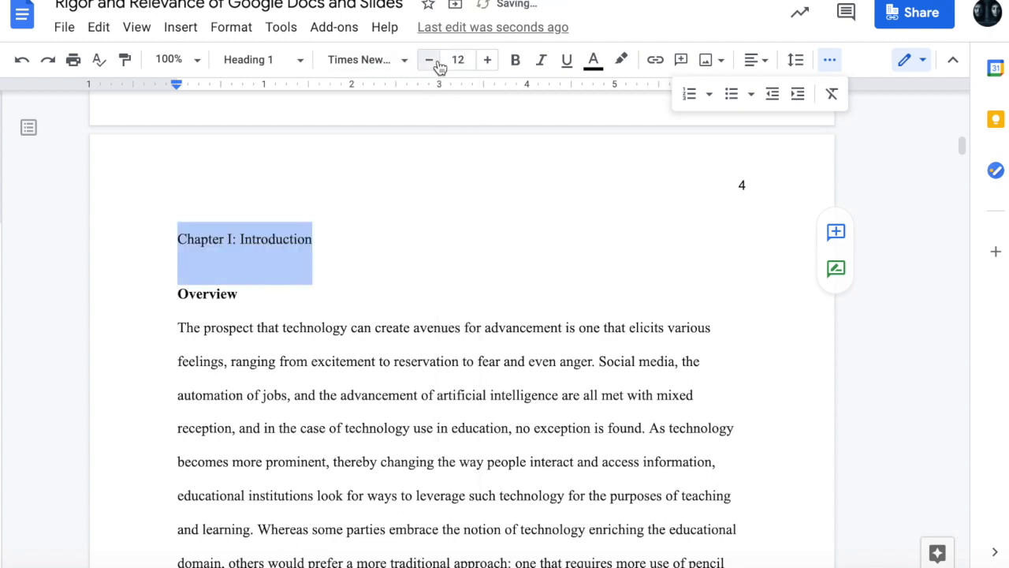
left_click(514, 61)
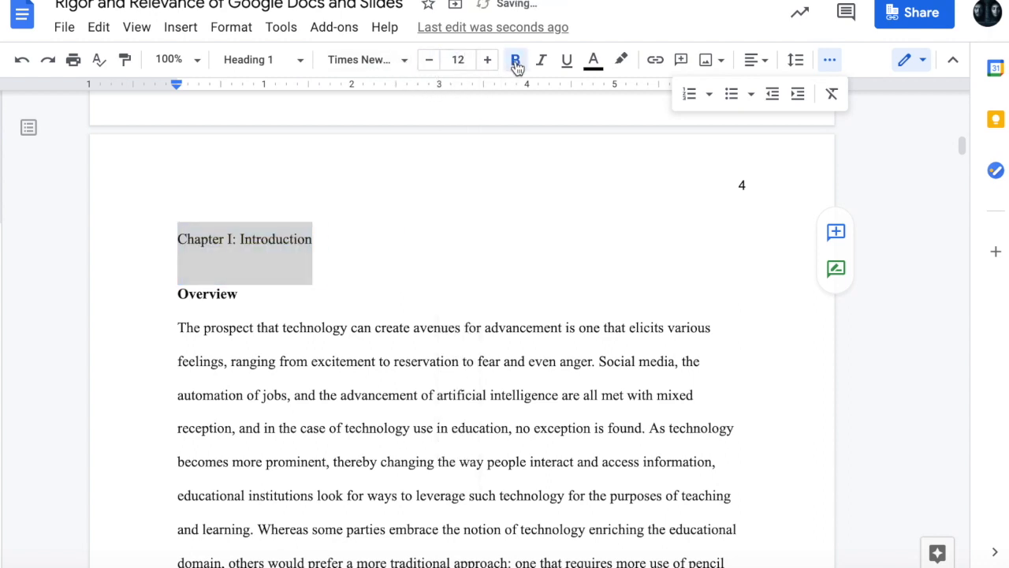
- Update the Heading 1 style to match the formatted "Chapter I: Introduction" heading
left_click(302, 63)
mouse_move(336, 299)
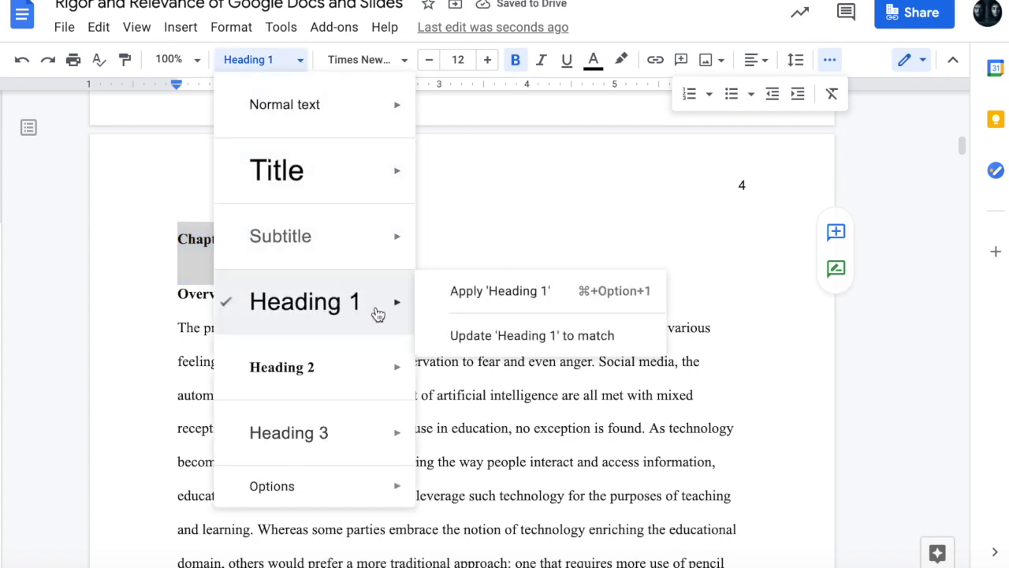
left_click(518, 335)
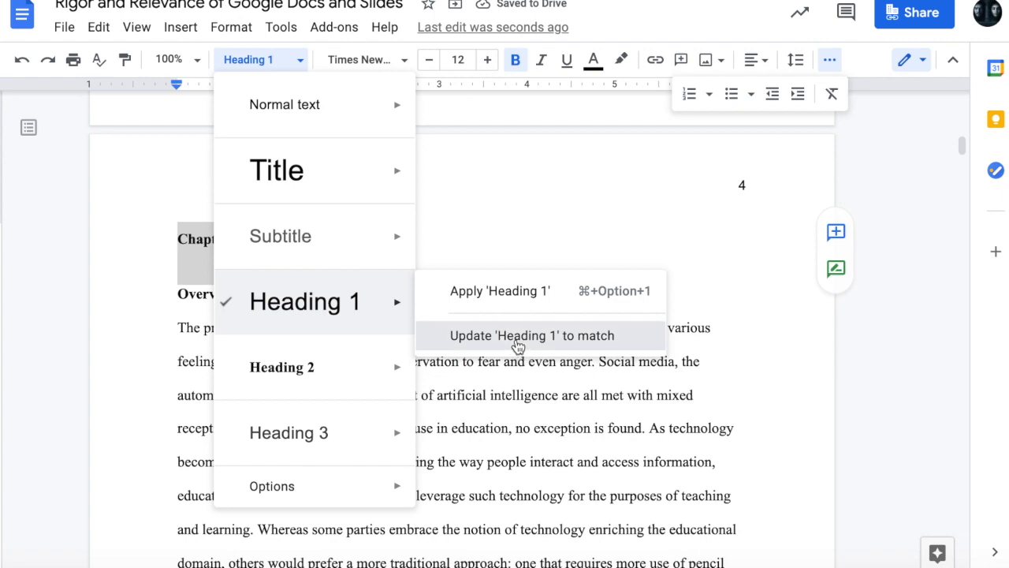
- Insert a table of contents with page numbers above the "Abstract" heading on page 2
scroll(476, 259, "down", 6)
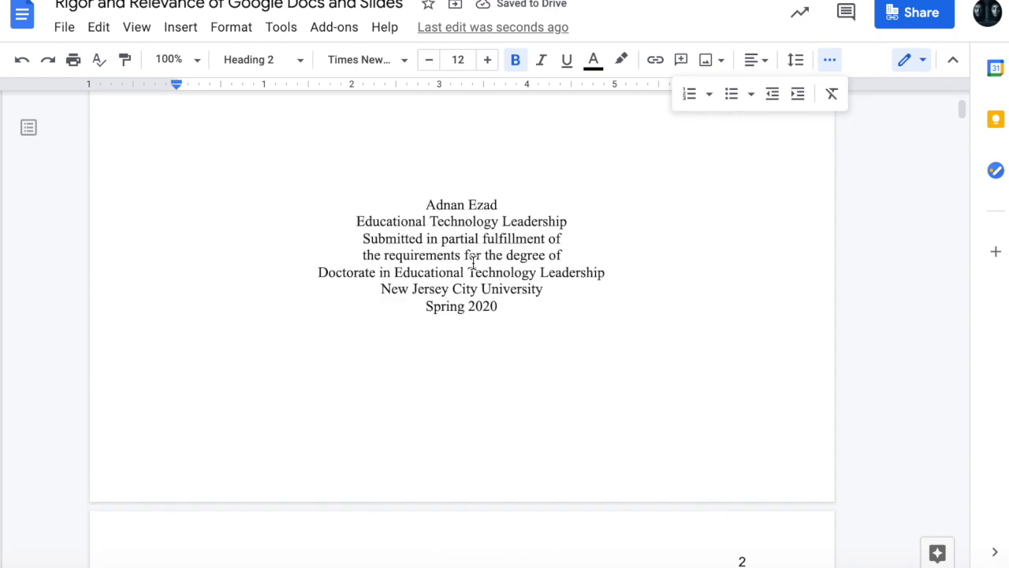
scroll(473, 262, "down", 3)
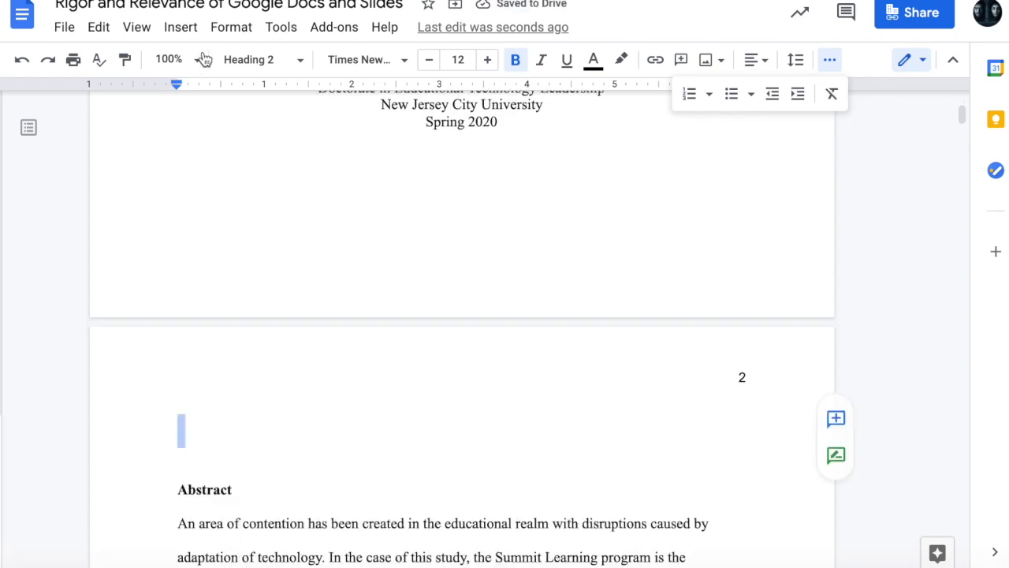
left_click(181, 28)
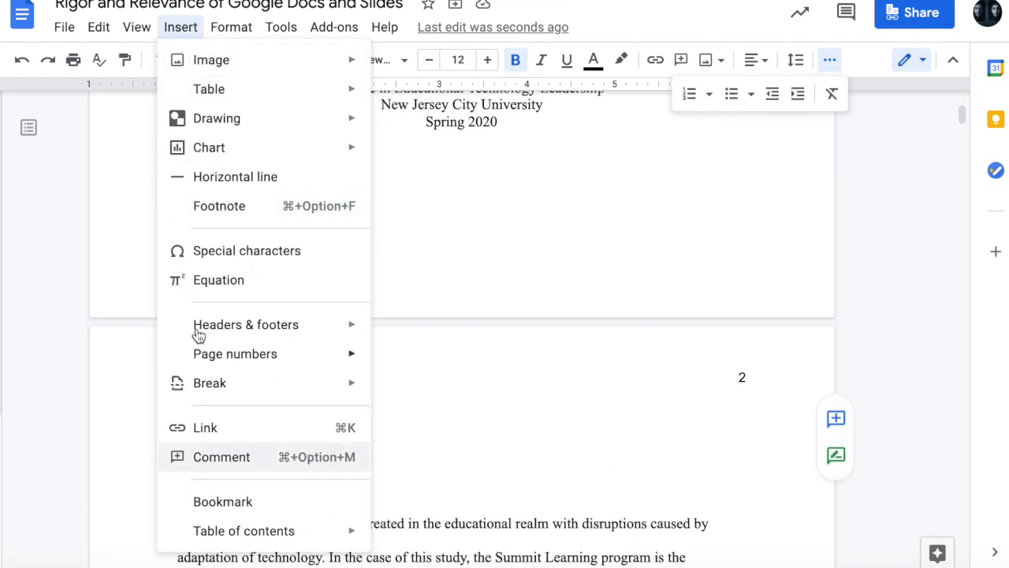
mouse_move(287, 535)
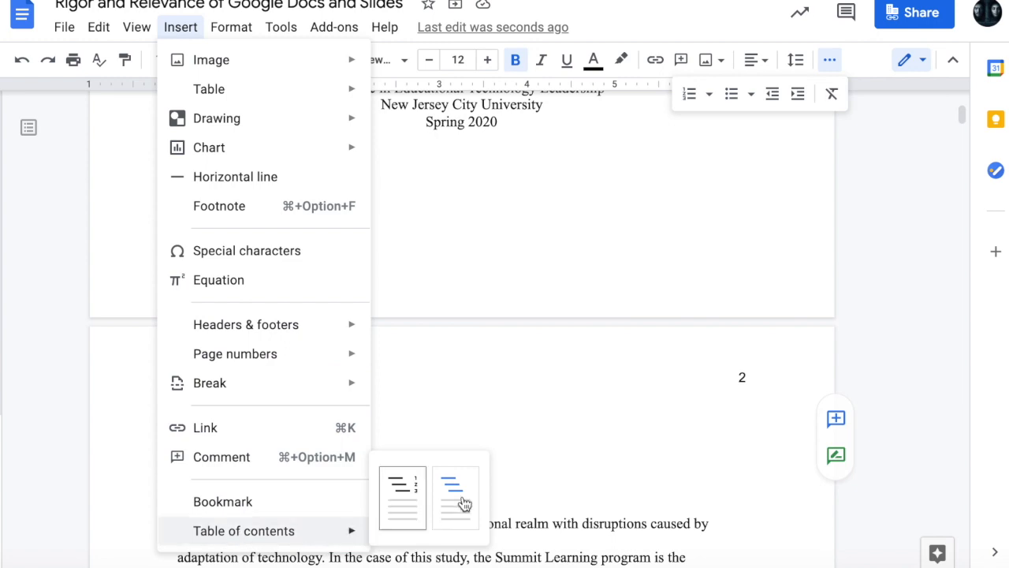
left_click(404, 486)
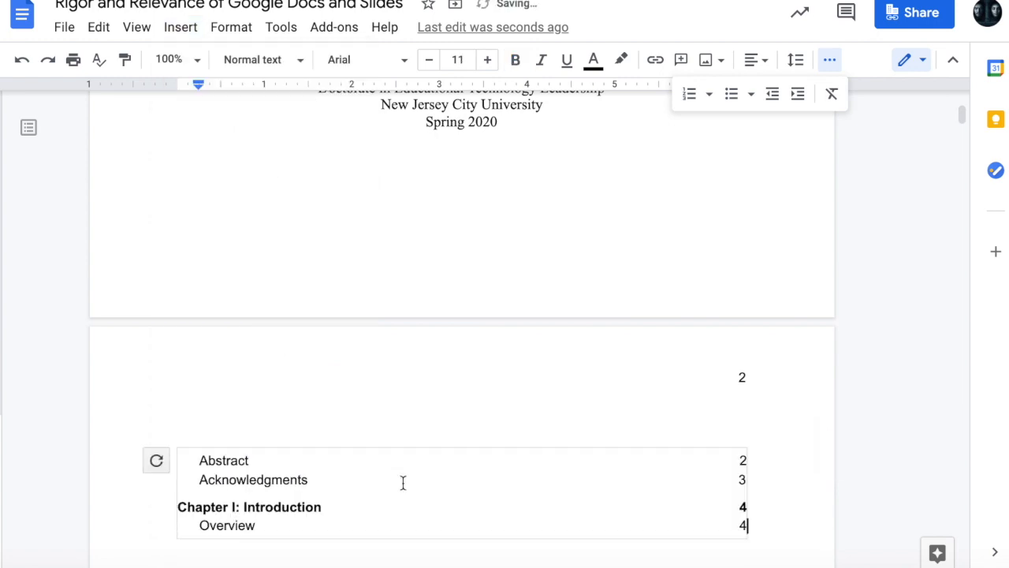
- Select the blank line between the table of contents and the "Abstract" heading on page 2
scroll(422, 365, "down", 3)
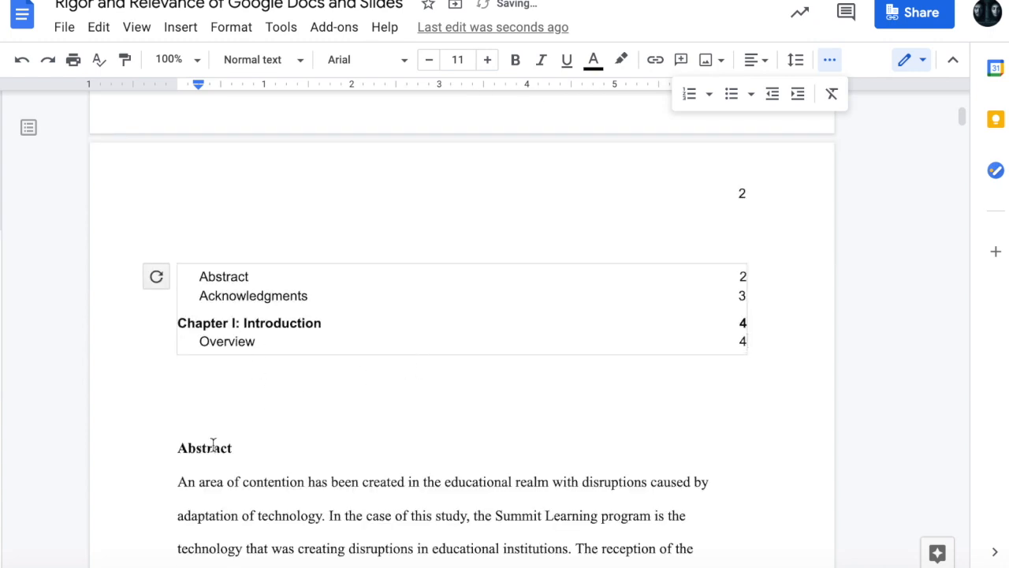
left_click(178, 446)
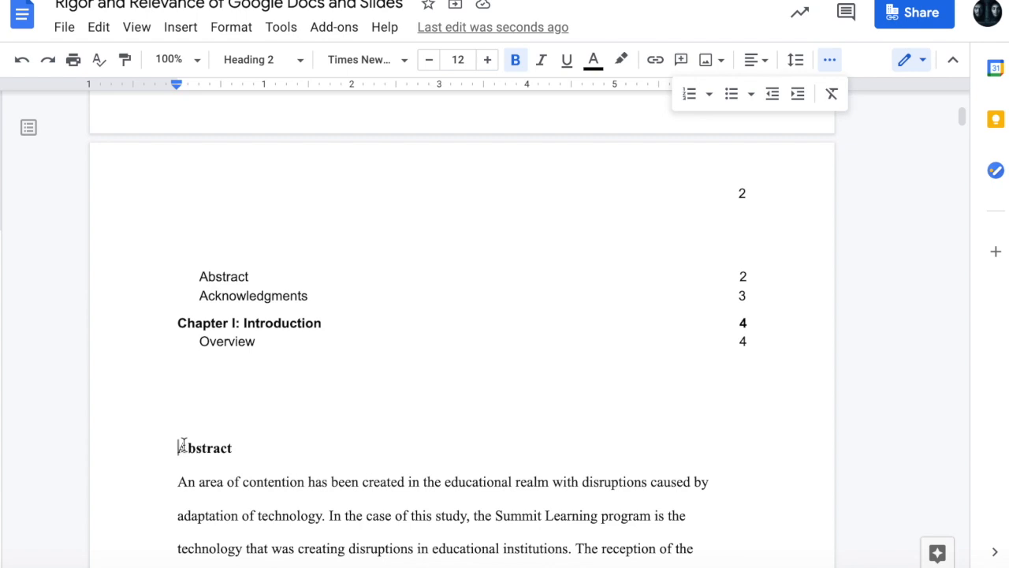
double_click(213, 406)
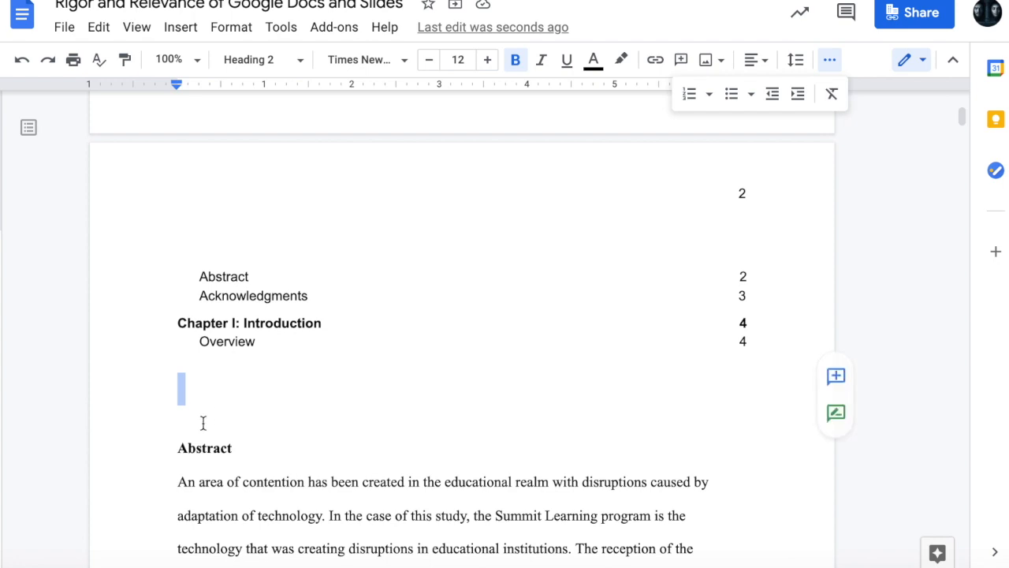
double_click(197, 417)
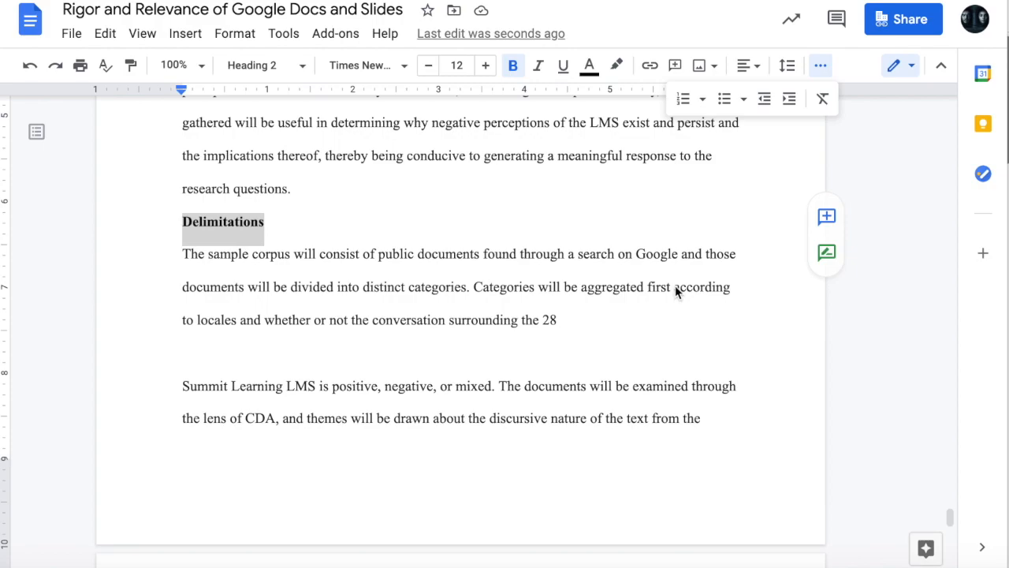
- Update the table of contents on page 2 to list all the styled chapter and section headings
scroll(673, 276, "up", 15)
scroll(672, 271, "up", 20)
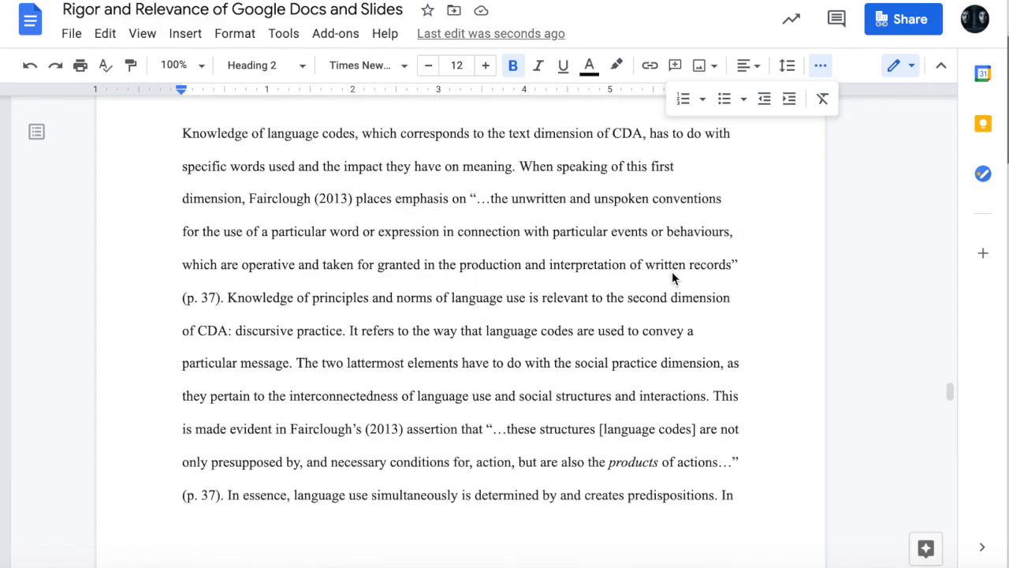
scroll(672, 271, "up", 20)
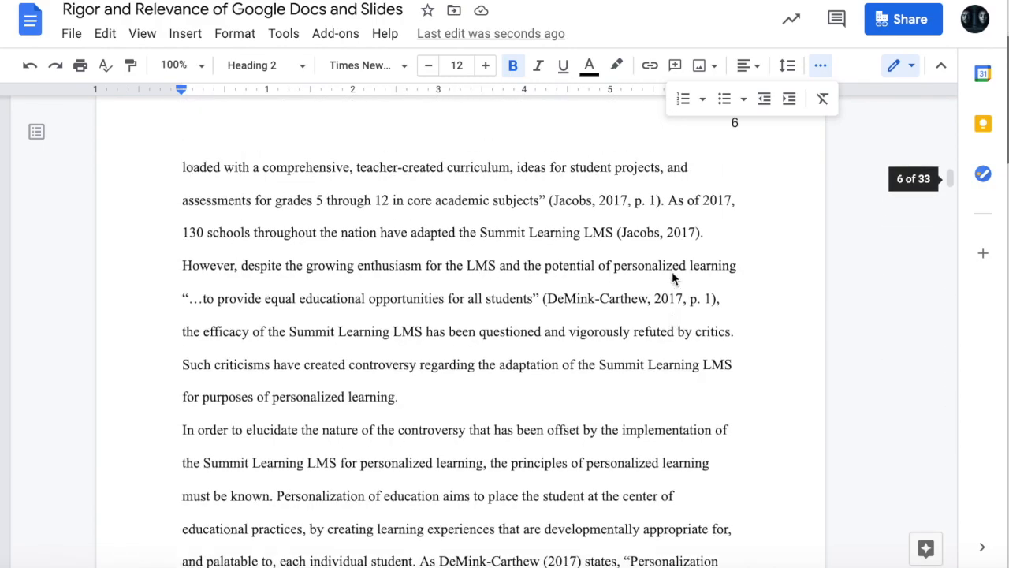
scroll(666, 282, "down", 10)
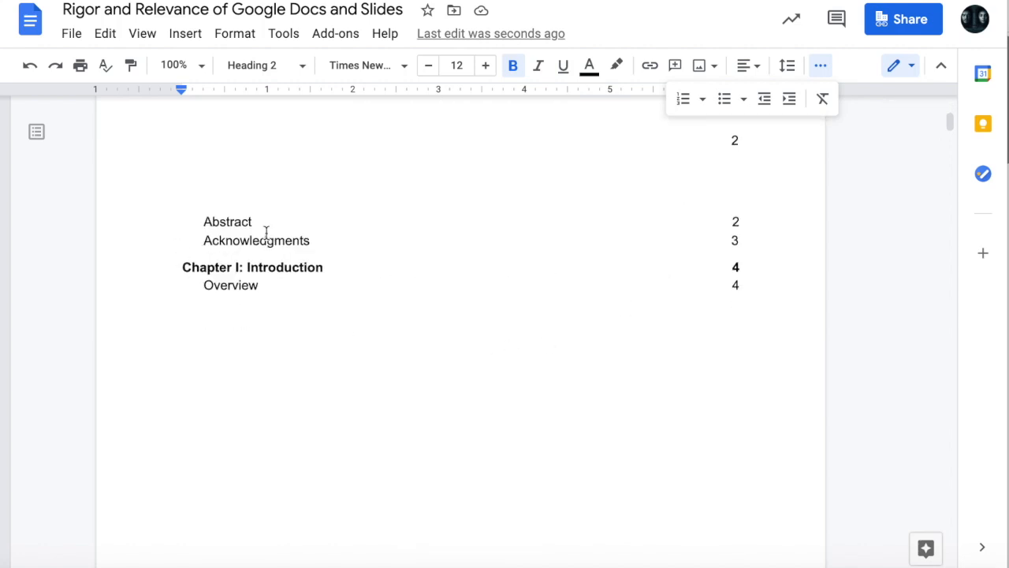
left_click(324, 242)
scroll(288, 237, "up", 2)
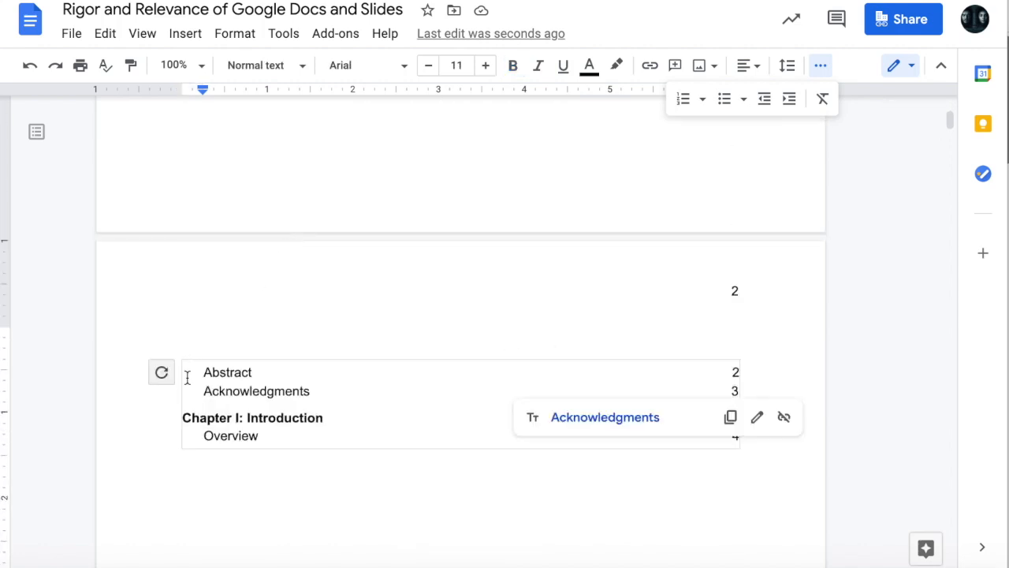
left_click(159, 376)
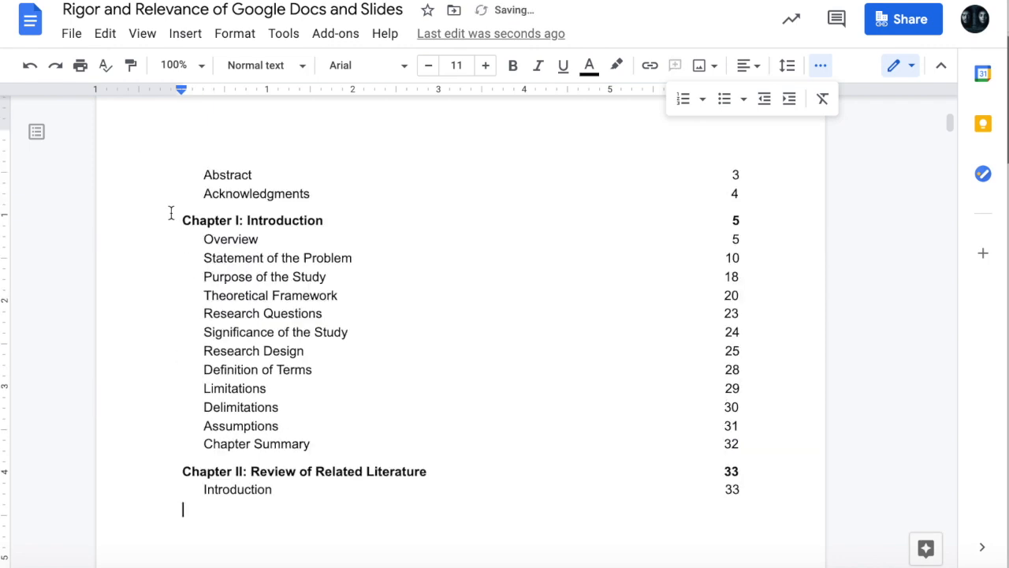
scroll(324, 437, "up", 1)
scroll(206, 304, "down", 1)
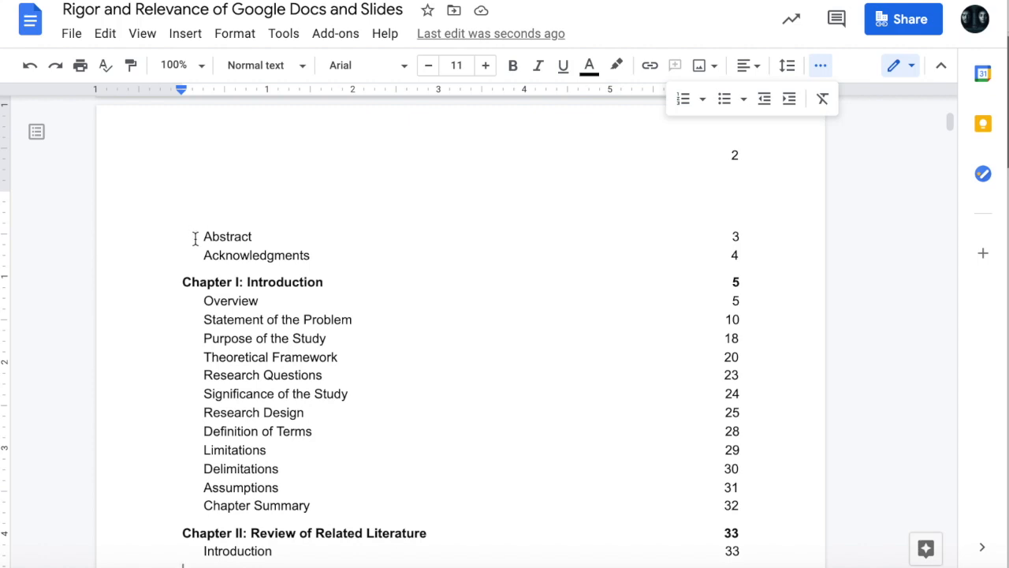
- Format the table of contents text on page 2 in 12-point Times New Roman
left_click(204, 236)
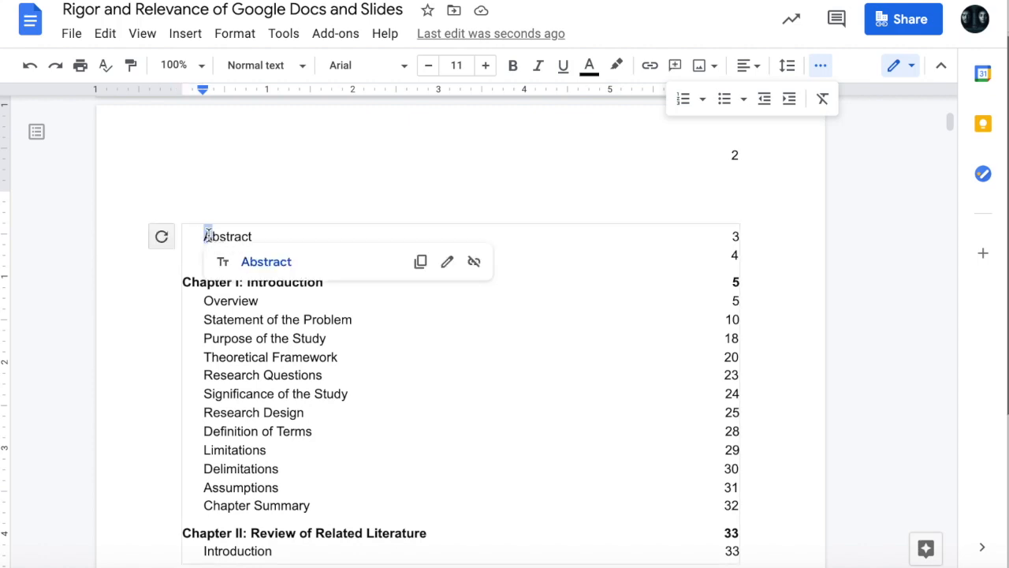
key("shift+Down")
left_click(196, 242)
scroll(412, 405, "down", 2)
left_click(285, 400)
left_click_drag(254, 398, 197, 142)
left_click(367, 65)
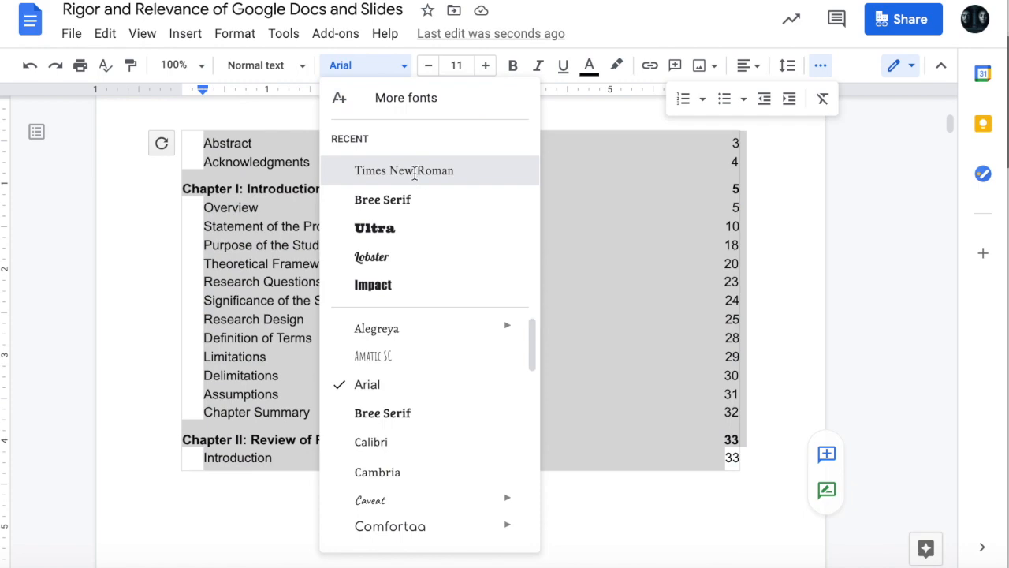
left_click(414, 171)
left_click(456, 65)
type("12")
key("Return")
- Increase the line spacing of the selected table of contents entries
left_click(283, 34)
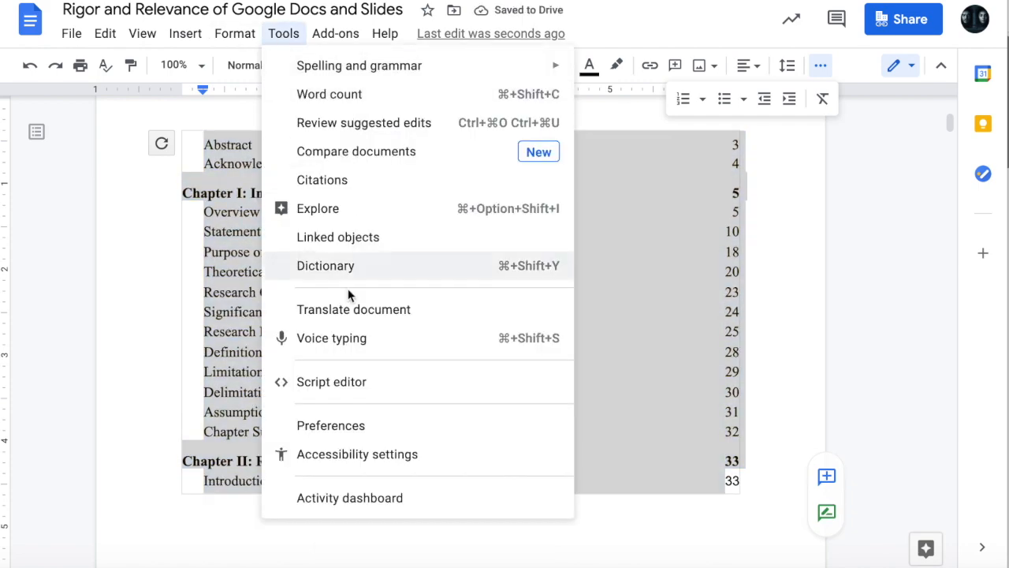
left_click(235, 33)
mouse_move(315, 151)
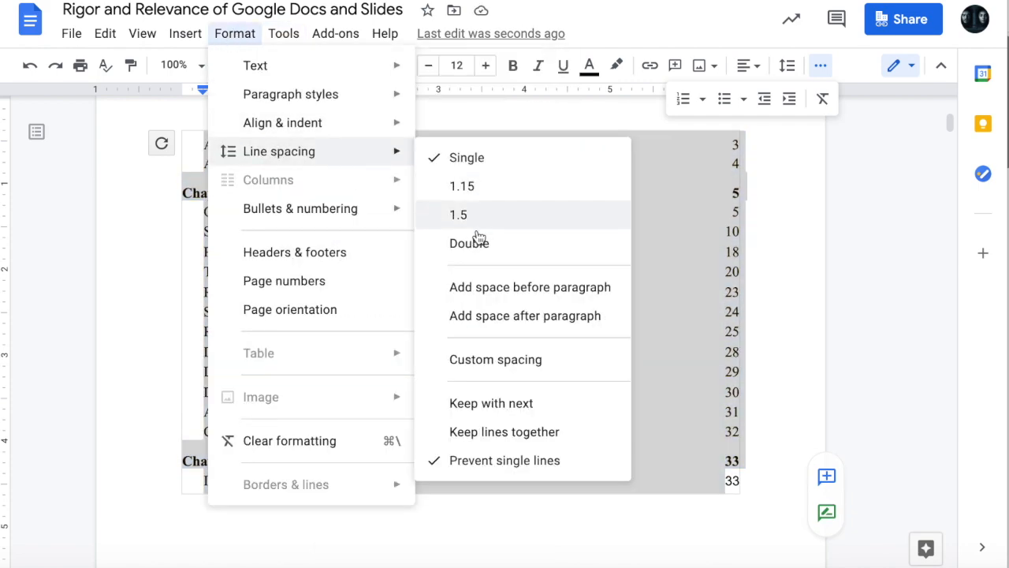
left_click(477, 229)
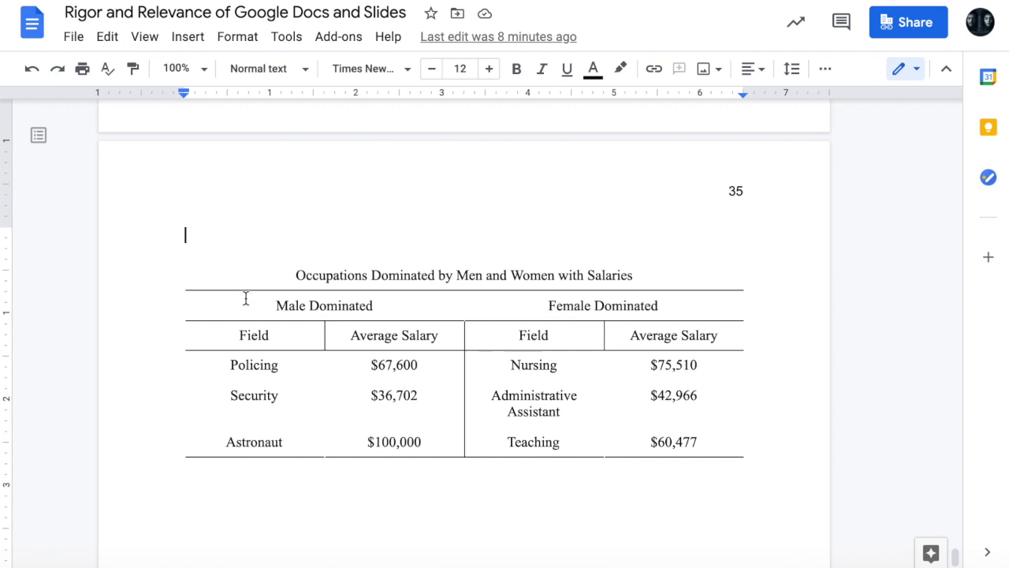
- Colour the left border of the "Male Dominated" header cell black in the occupations table on page 35
double_click(397, 310)
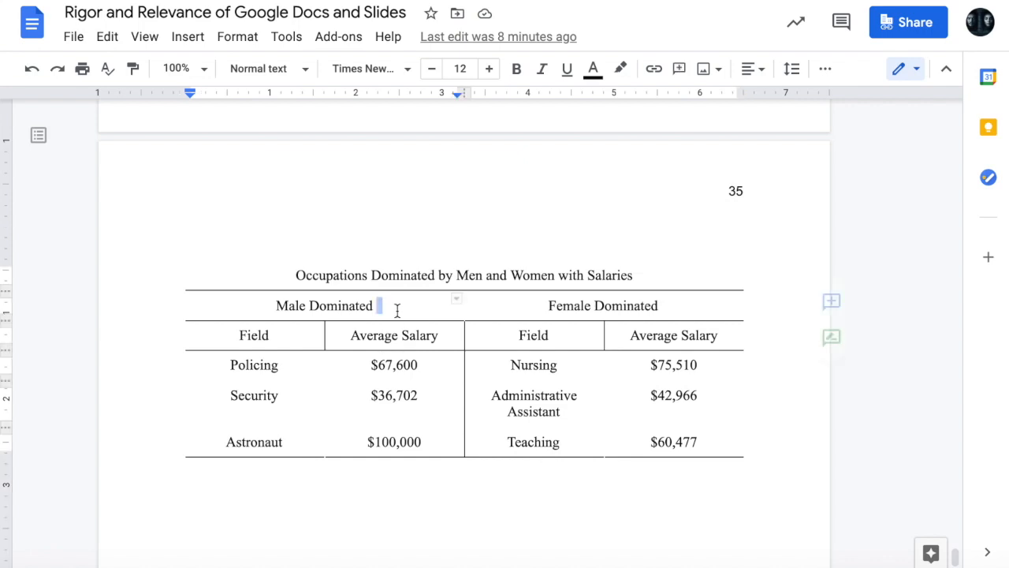
left_click(397, 310)
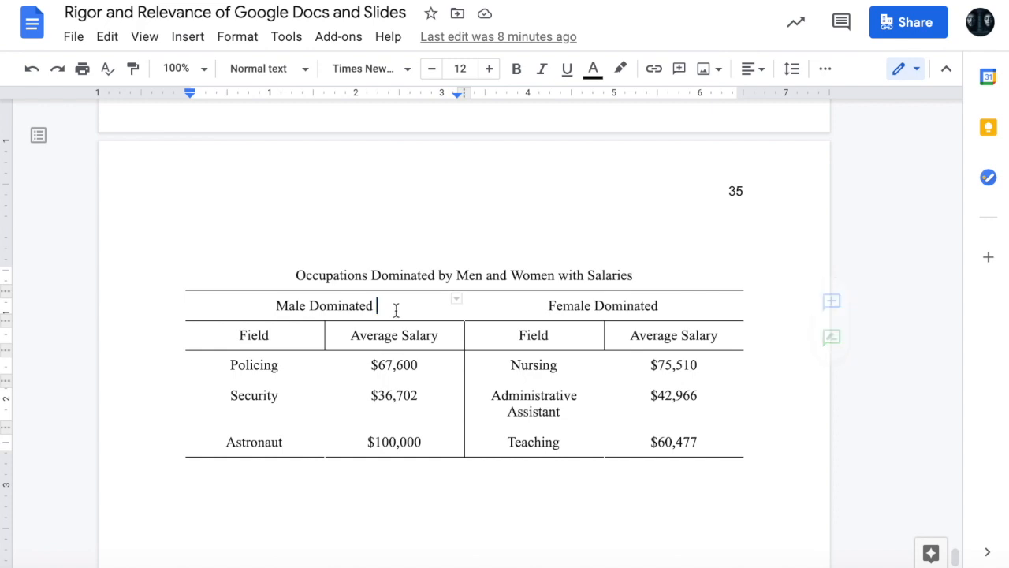
left_click(456, 303)
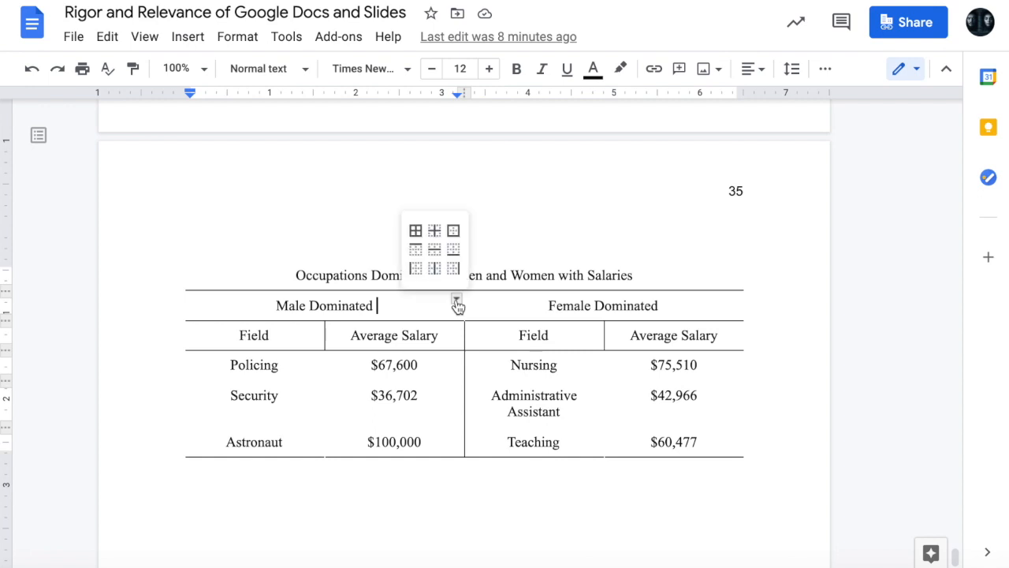
left_click(415, 270)
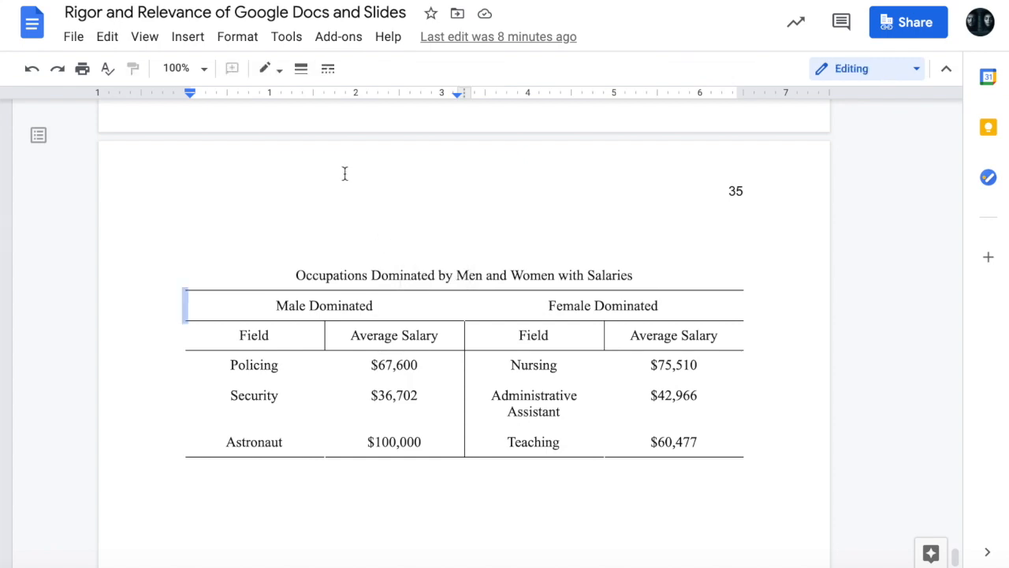
left_click(268, 69)
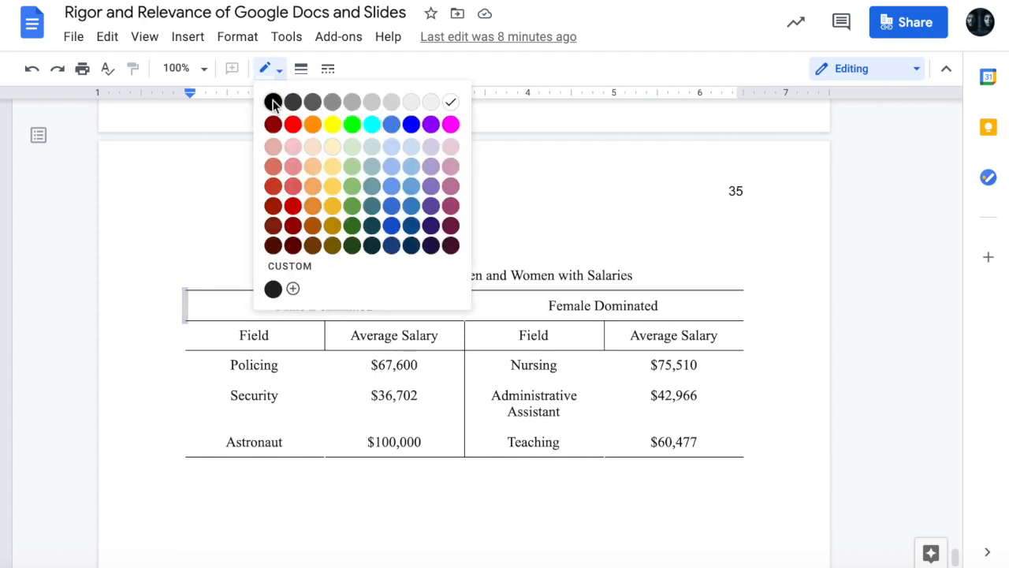
left_click(273, 103)
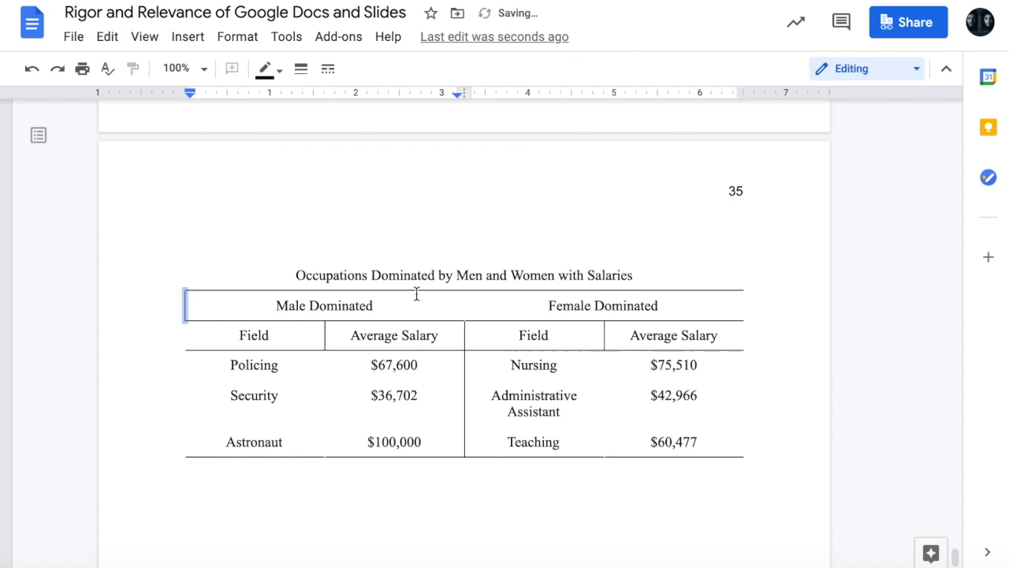
- Colour the right border of the "Male Dominated" header cell black
double_click(447, 318)
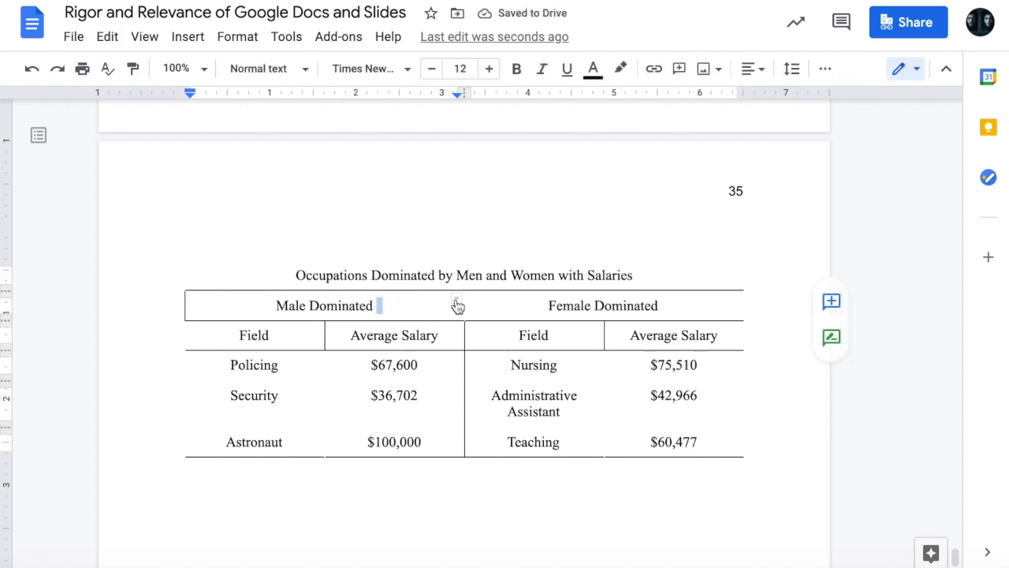
left_click(457, 300)
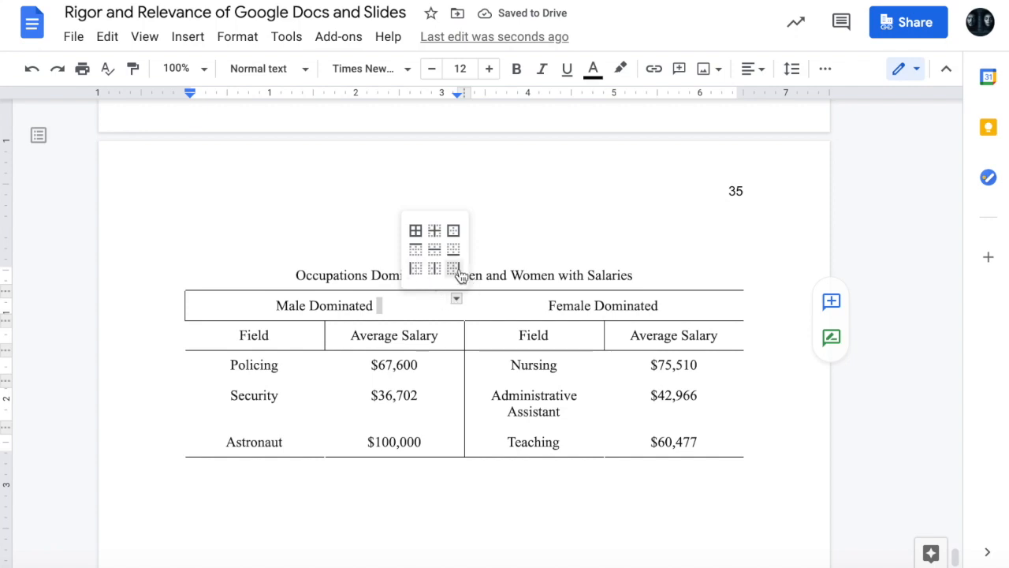
left_click(454, 270)
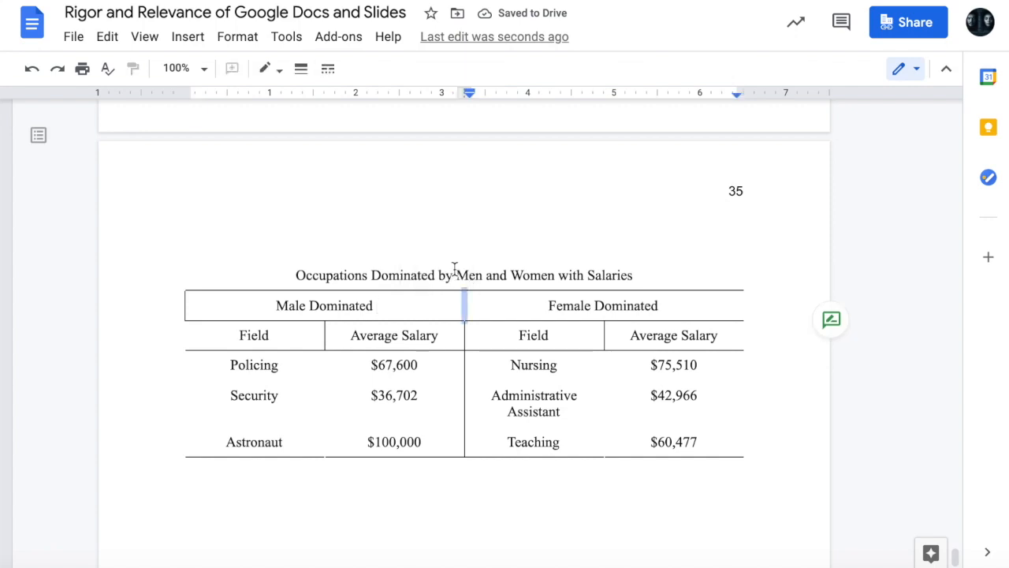
left_click(280, 71)
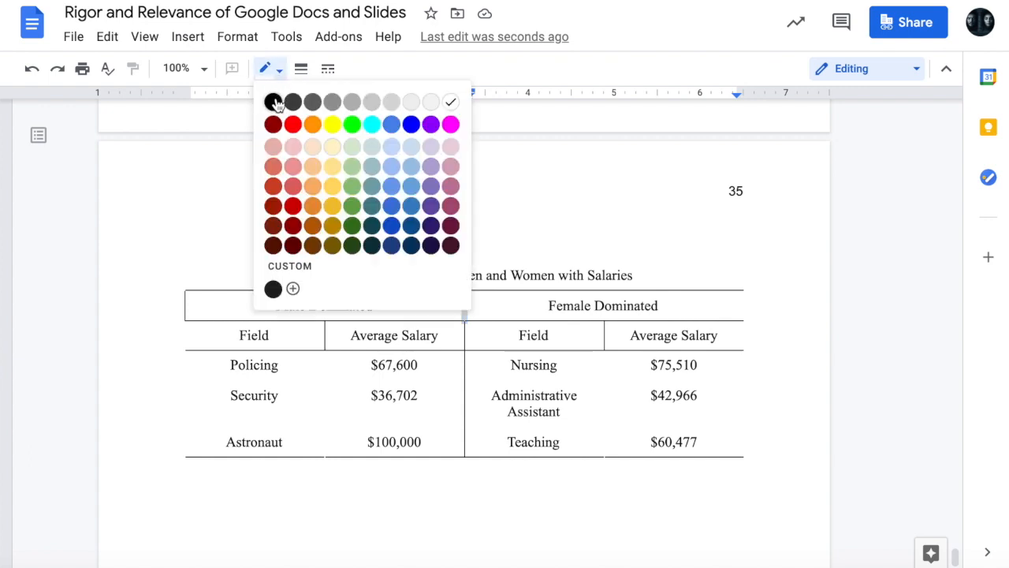
left_click(273, 102)
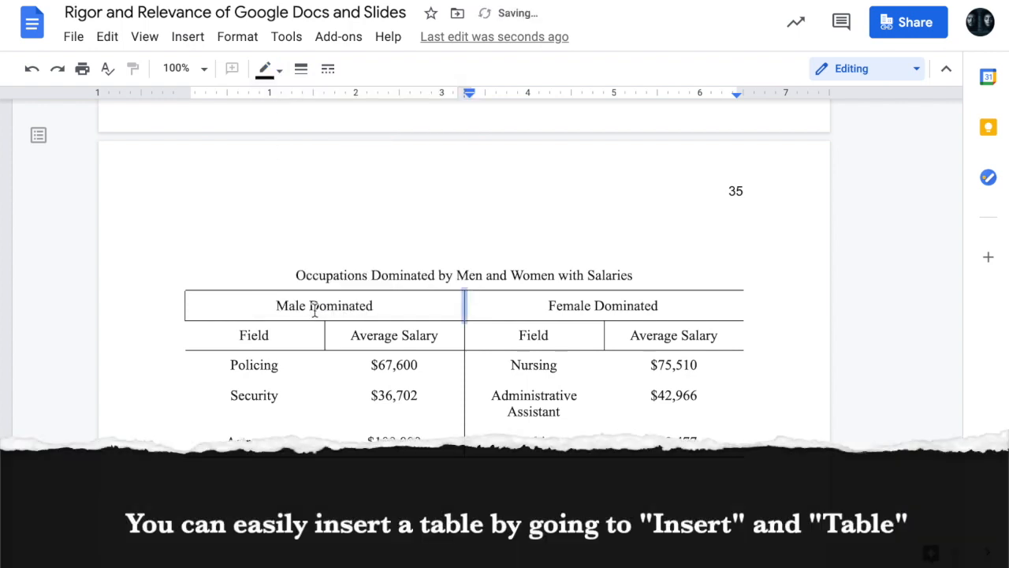
- Unmerge the "Male Dominated" header cell into two separate cells
left_click(233, 302)
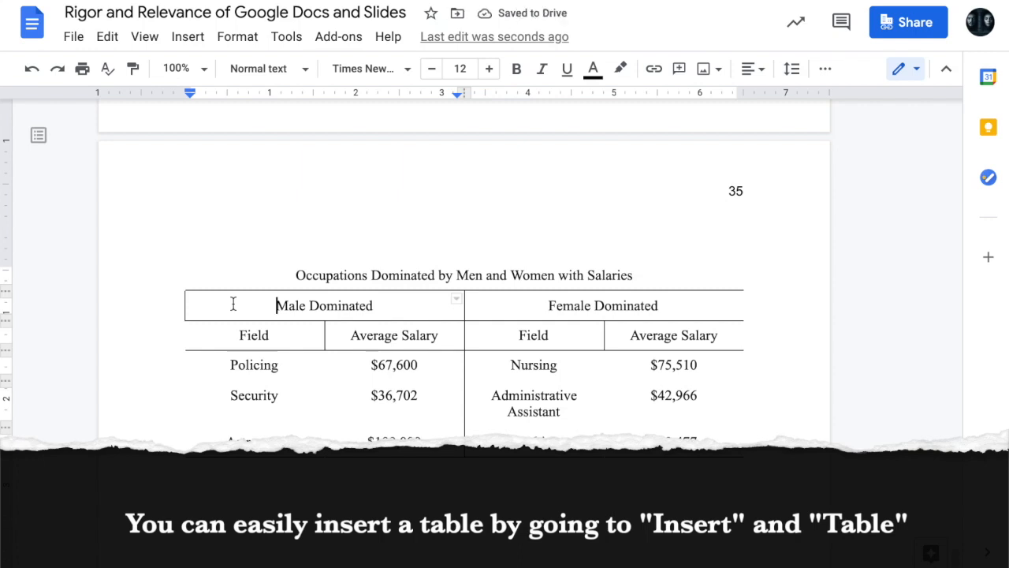
left_click_drag(277, 305, 453, 308)
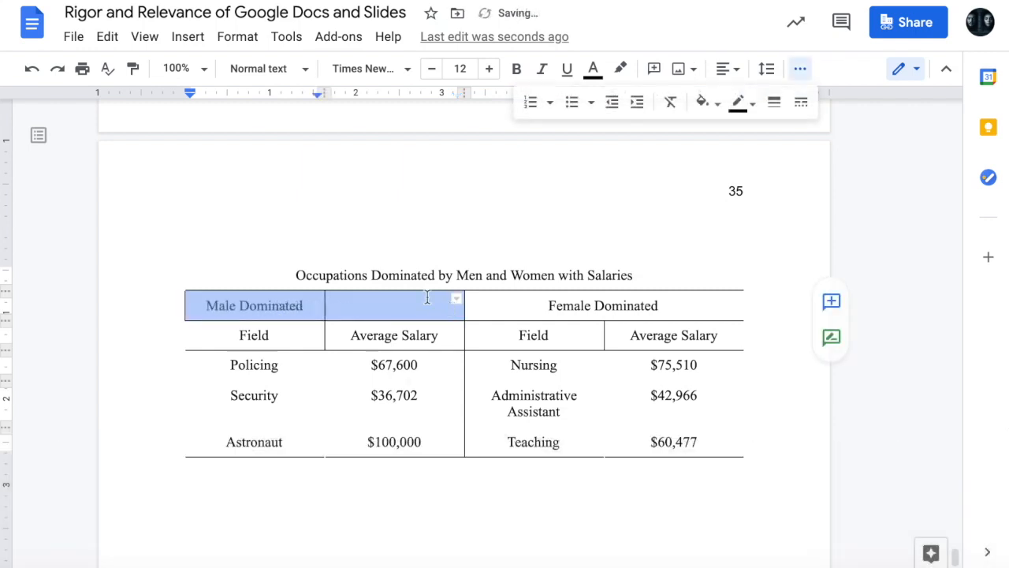
left_click(426, 296)
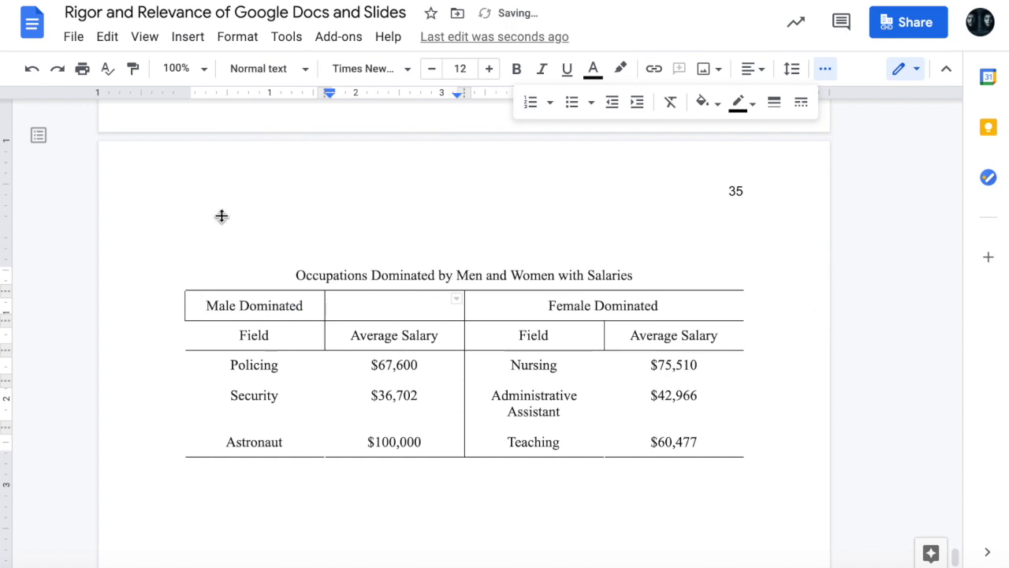
- Merge the "Male Dominated" cell with the empty cell beside it into one header cell
left_click_drag(205, 305, 382, 305)
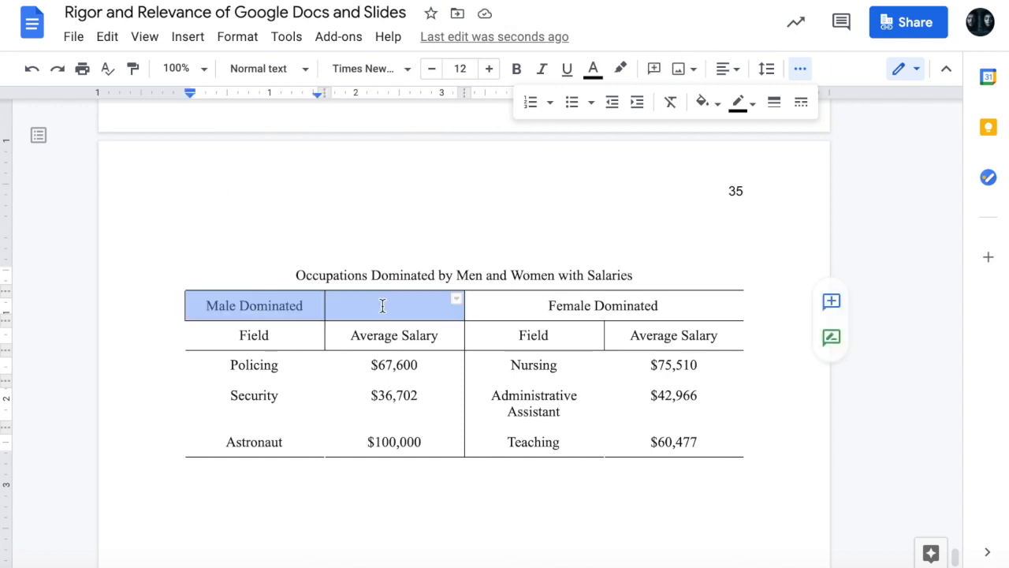
right_click(383, 309)
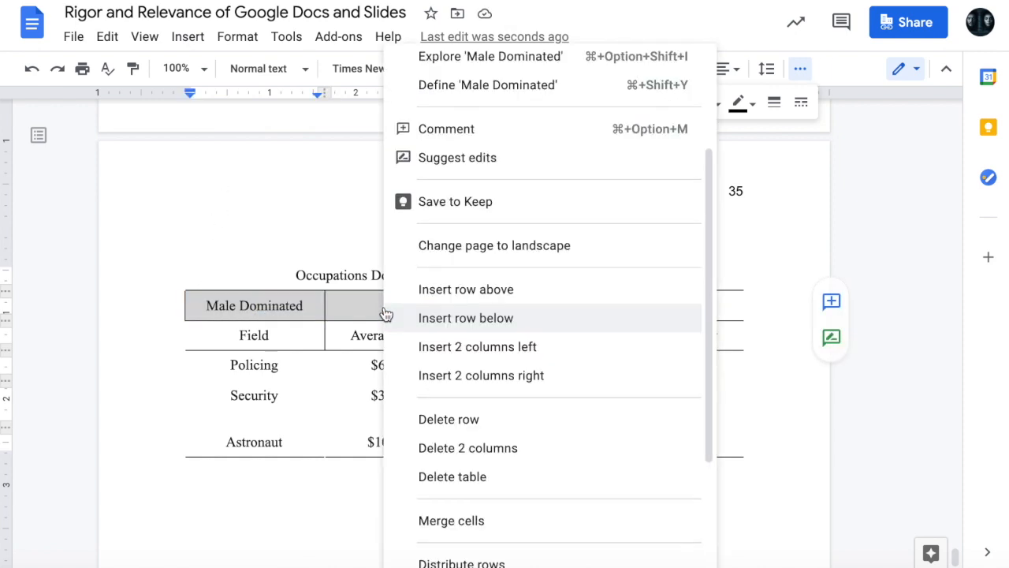
left_click(481, 521)
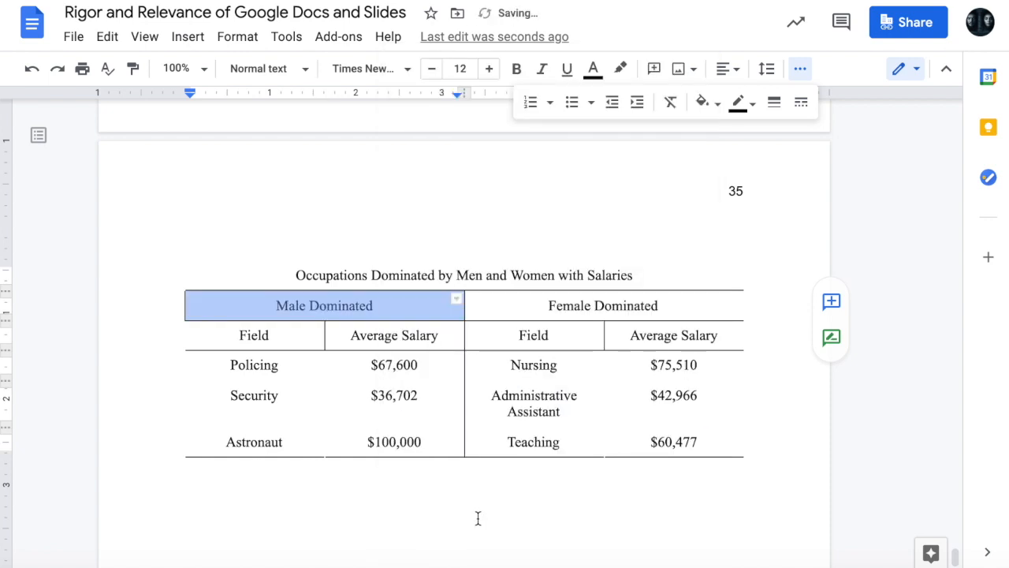
- Select the left border of the merged "Male Dominated" header cell
left_click(408, 306)
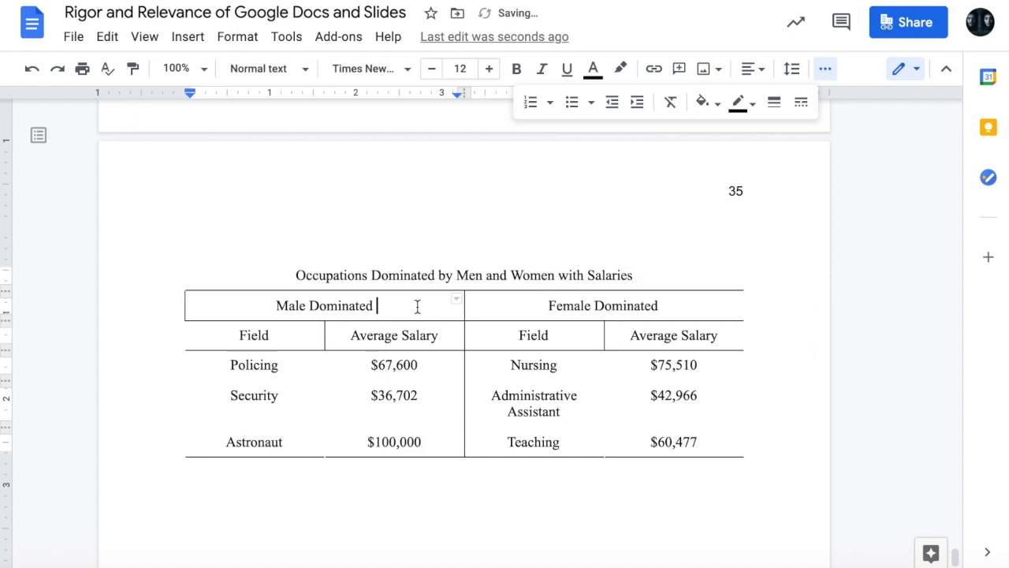
left_click(460, 305)
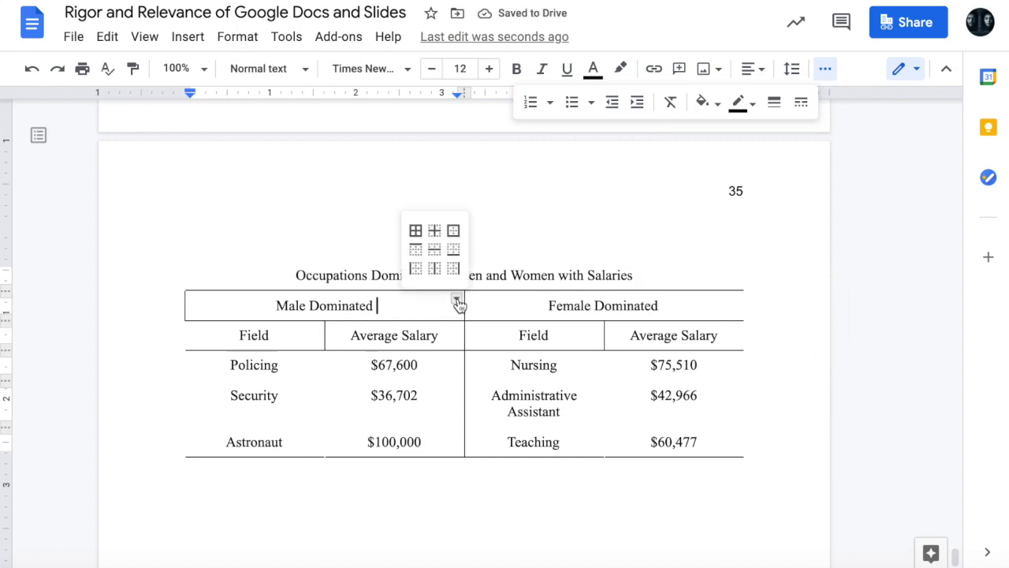
left_click(415, 271)
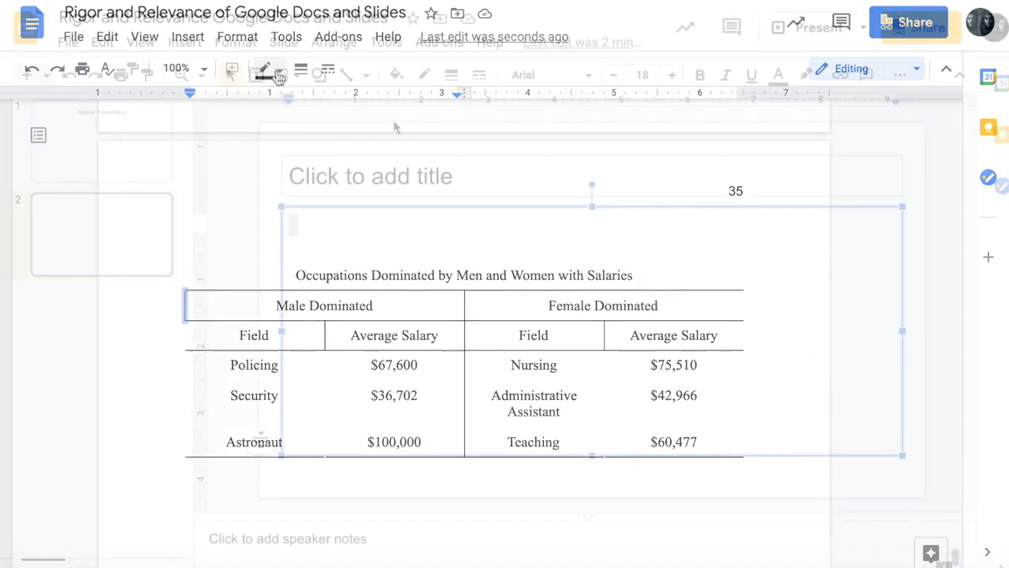